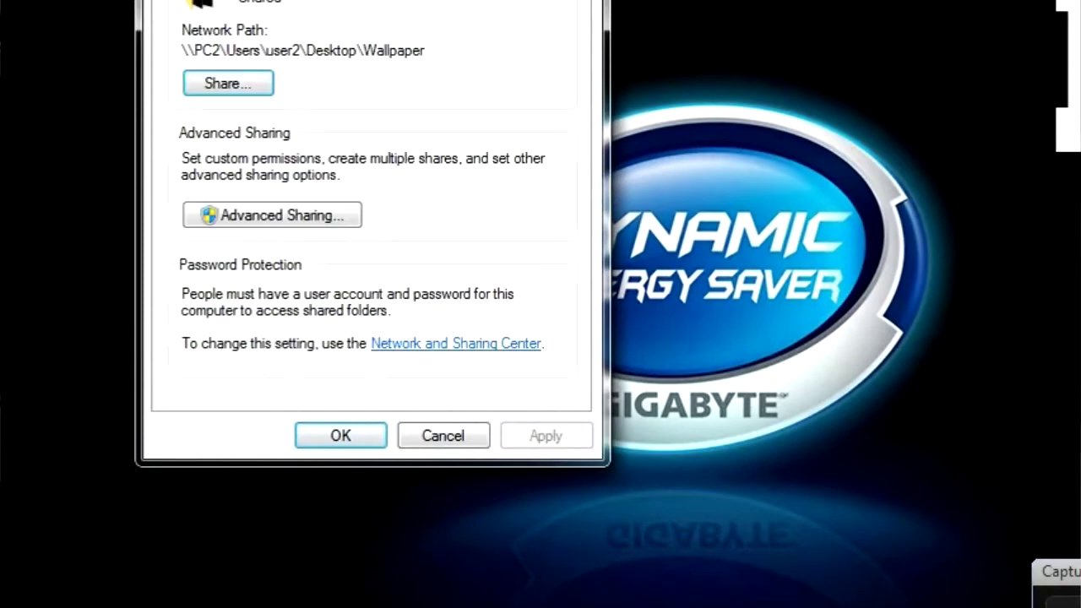
Open the Wallpaper folder's sharing settings and add Everyone to the people it is shared with.
left_click(234, 81)
left_click(557, 113)
left_click(490, 157)
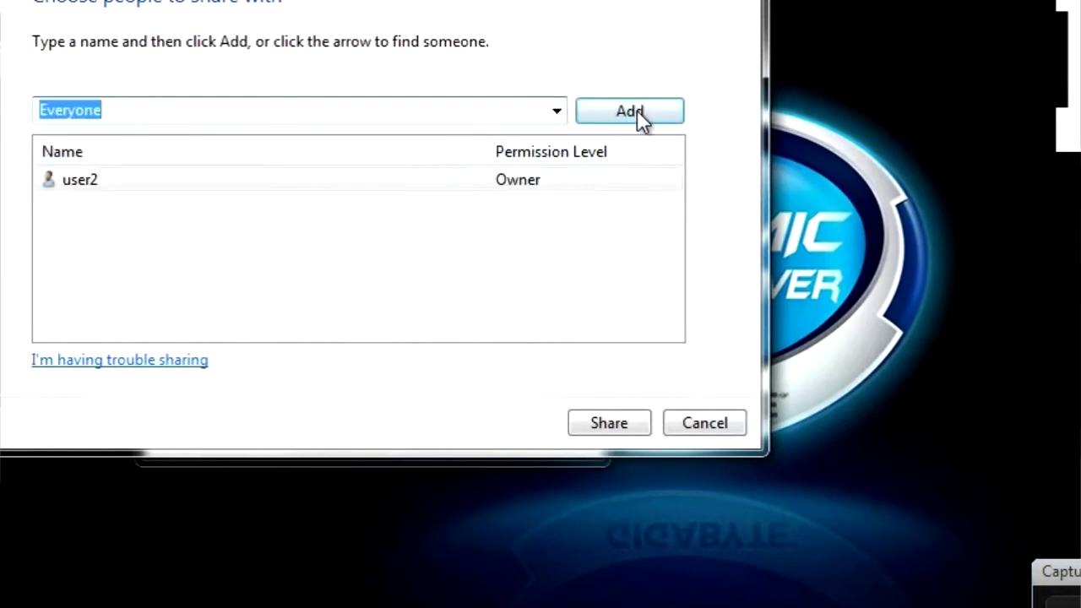
left_click(629, 111)
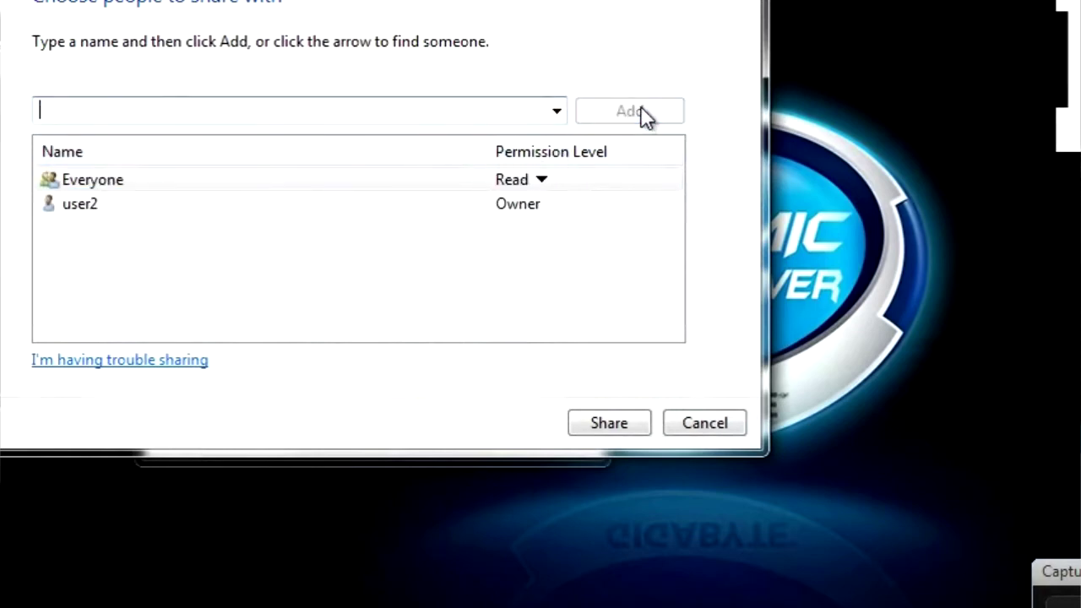
Give Everyone the Read/Write permission level, share the Wallpaper folder and finish the sharing wizard.
left_click(542, 182)
left_click(616, 215)
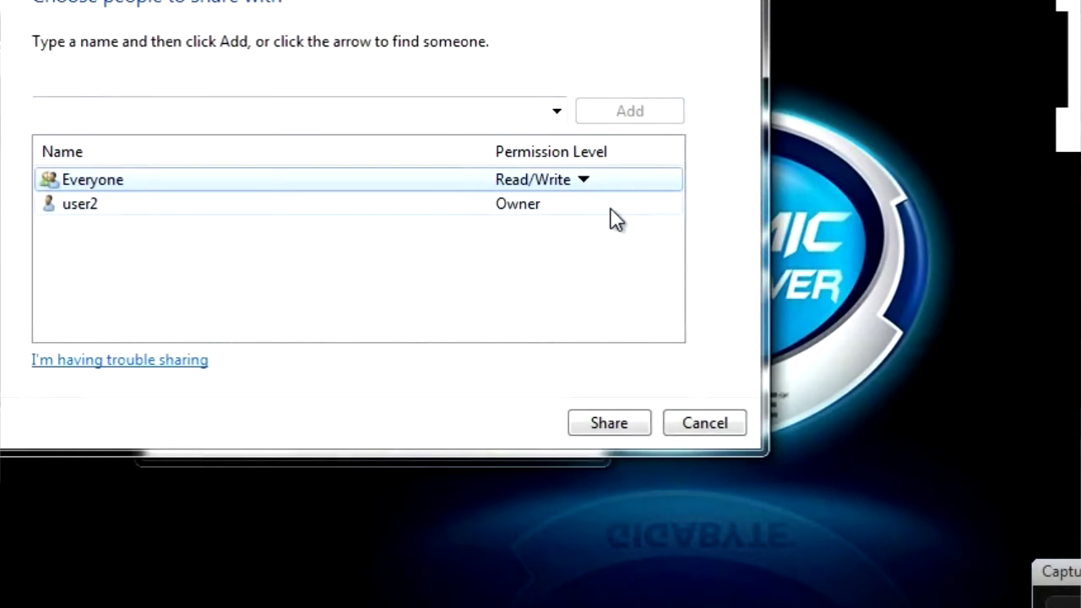
left_click(605, 425)
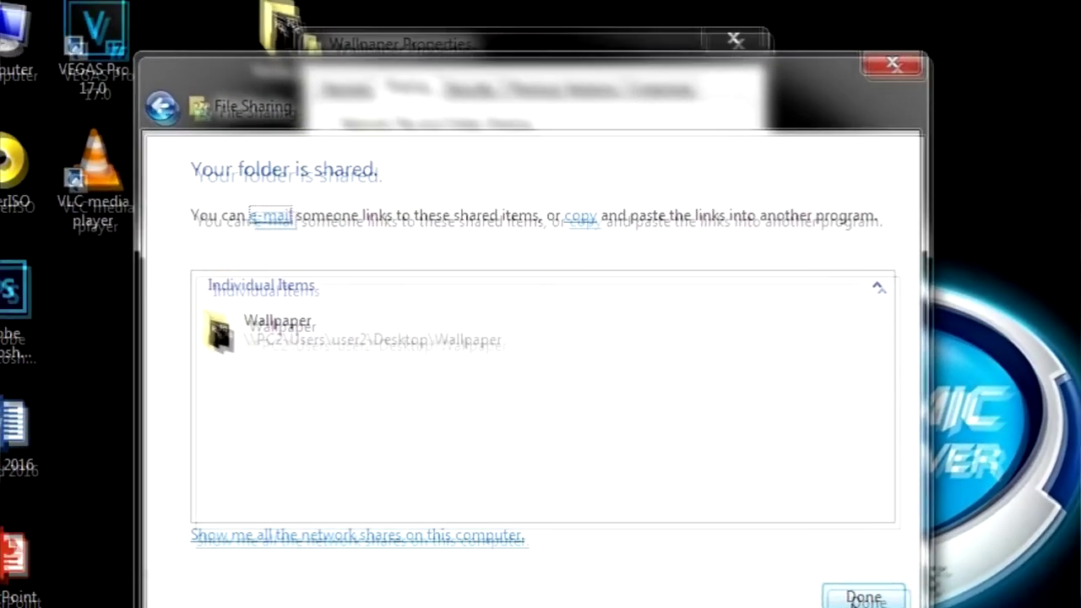
left_click(705, 423)
Enable advanced sharing for the Wallpaper folder and allow Everyone Full Control in its share permissions.
left_click(451, 399)
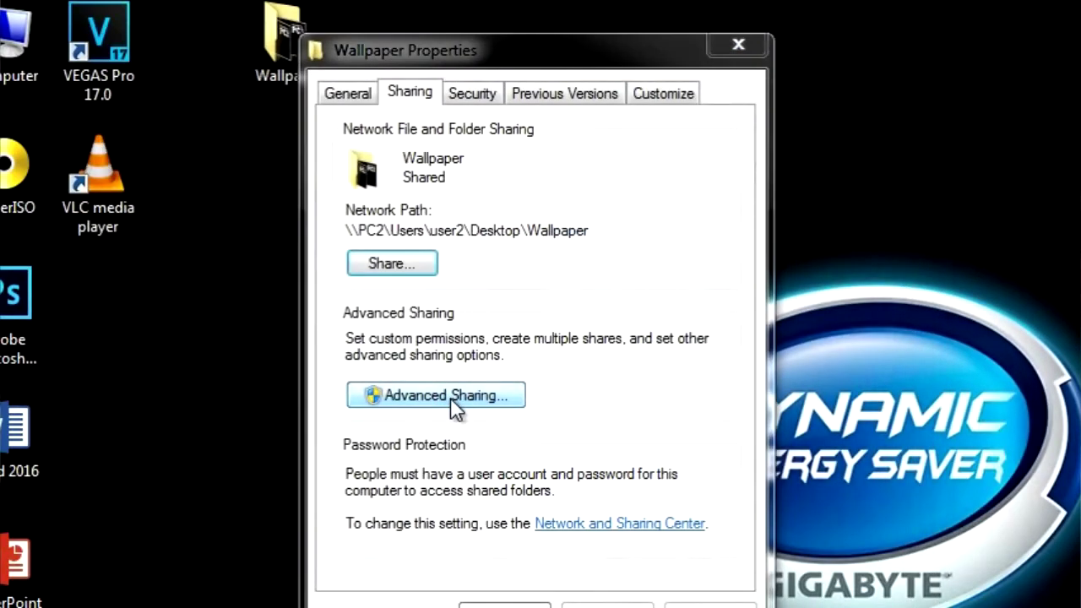
left_click(398, 138)
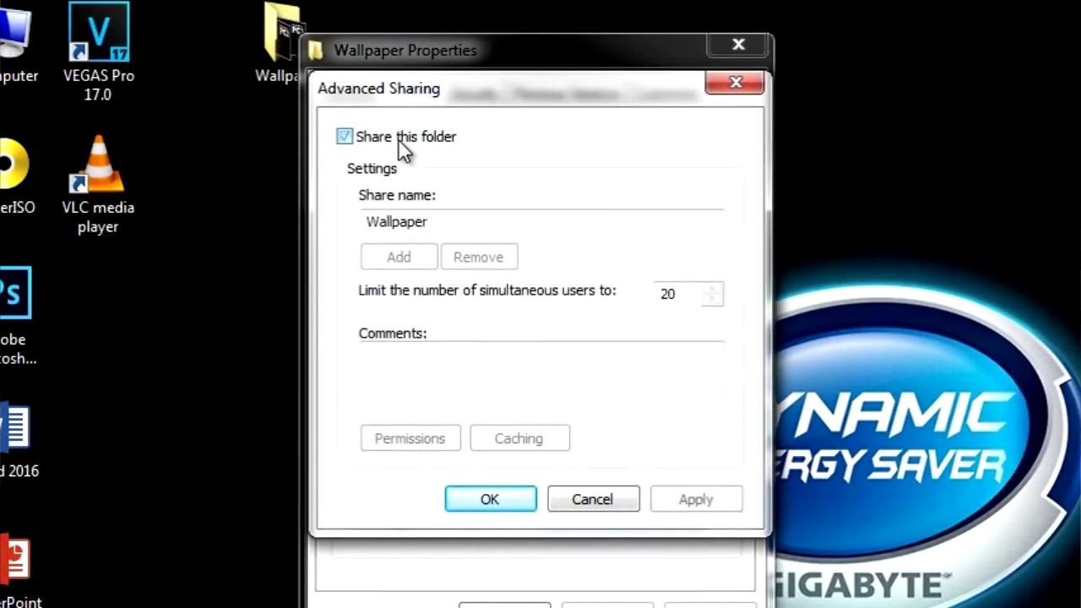
left_click(421, 445)
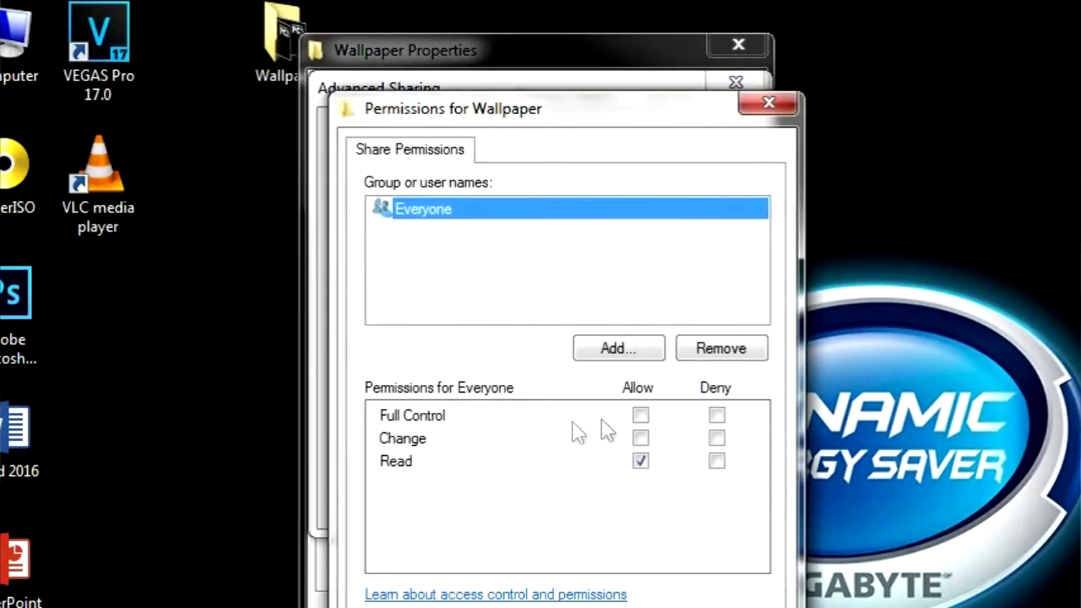
left_click(640, 415)
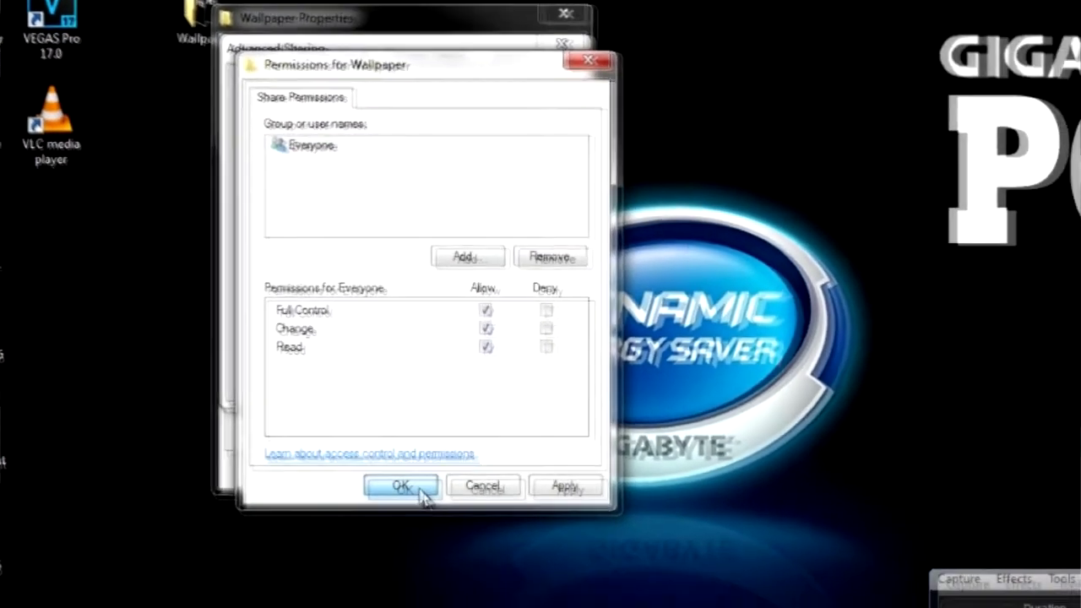
left_click(547, 607)
left_click(385, 381)
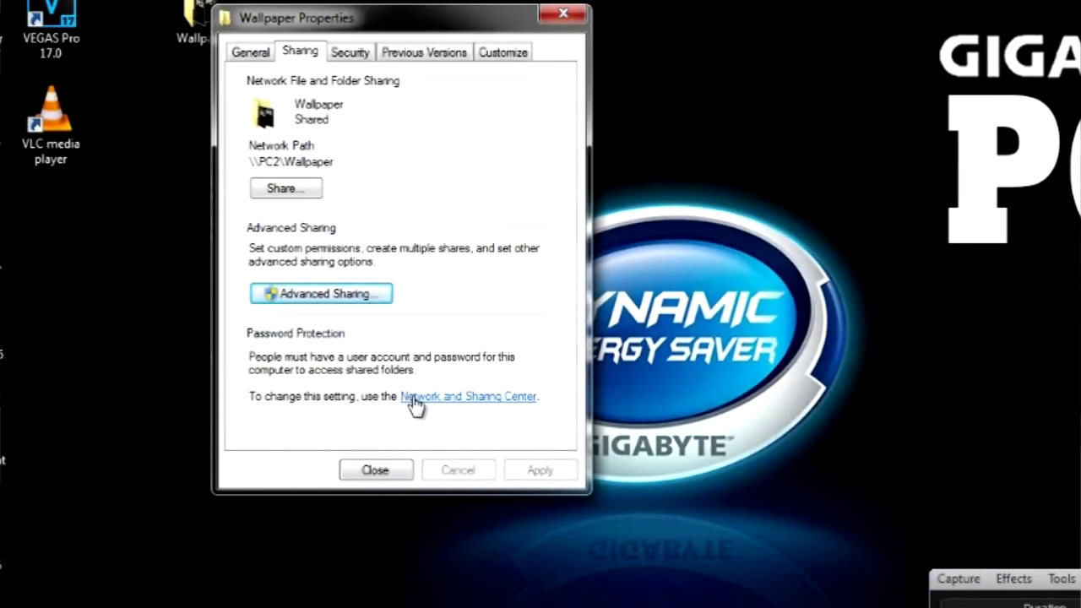
Turn off password protected sharing for the current network profile, save the changes and close the Wallpaper properties.
left_click(413, 396)
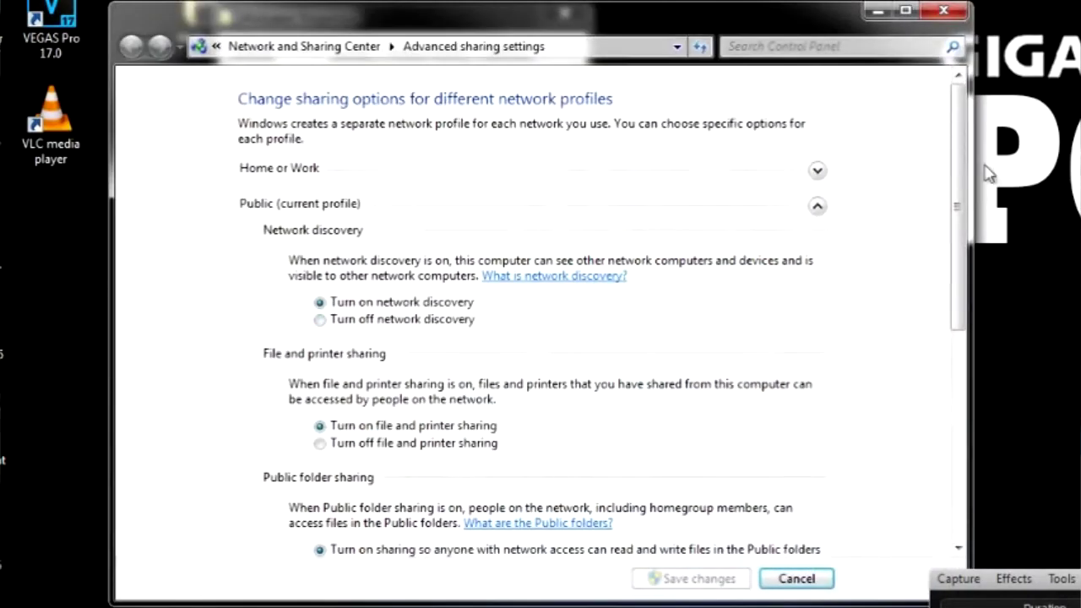
left_click_drag(963, 168, 994, 477)
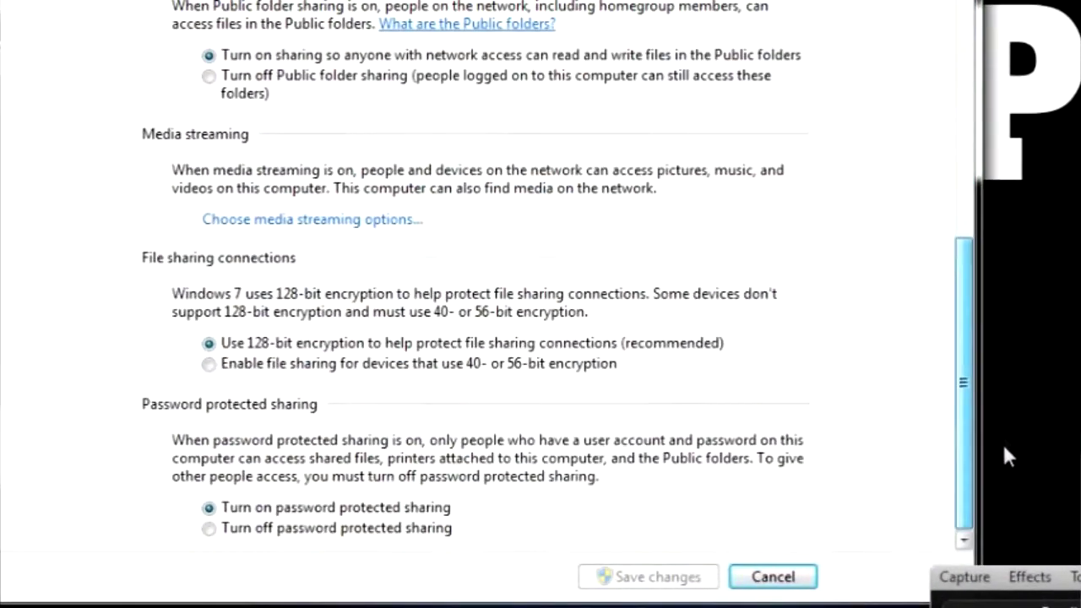
left_click(281, 530)
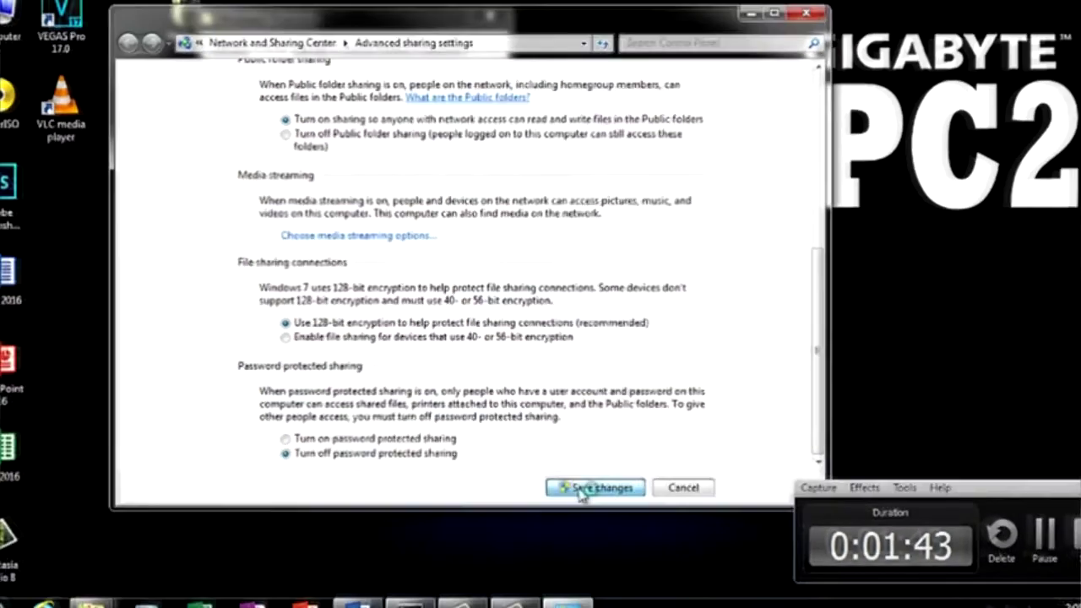
left_click(649, 576)
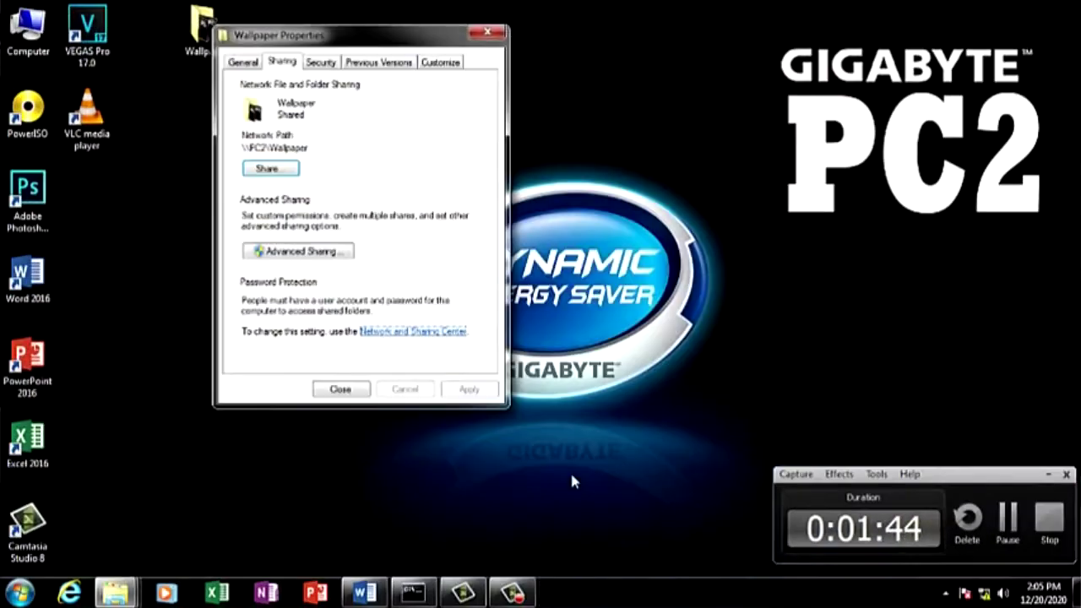
left_click(334, 389)
Open the Wallpaper folder on the desktop, review all of its items and close it.
double_click(218, 32)
left_click_drag(944, 396, 503, 149)
left_click_drag(754, 98, 630, 62)
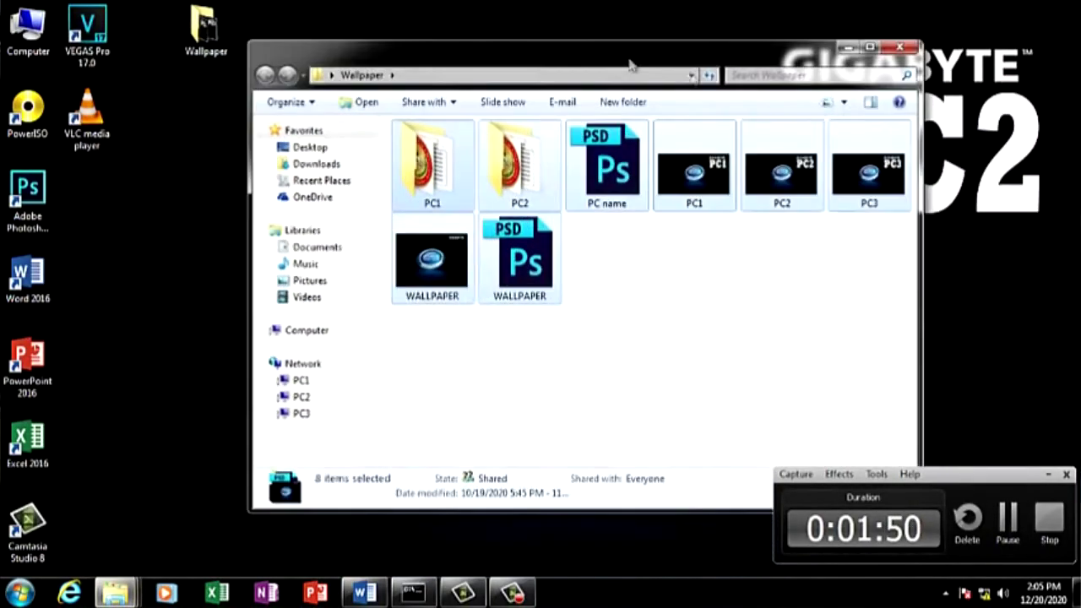
left_click(900, 49)
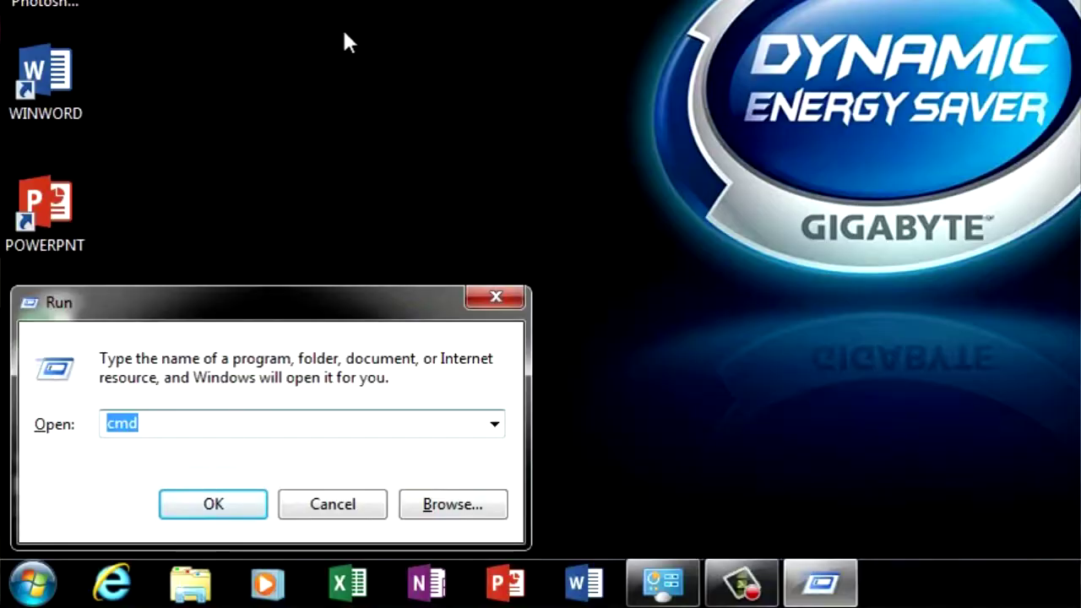
Connect from PC1 to the network computer \\192.168.20.50 through the Run dialog.
type("\\\\19")
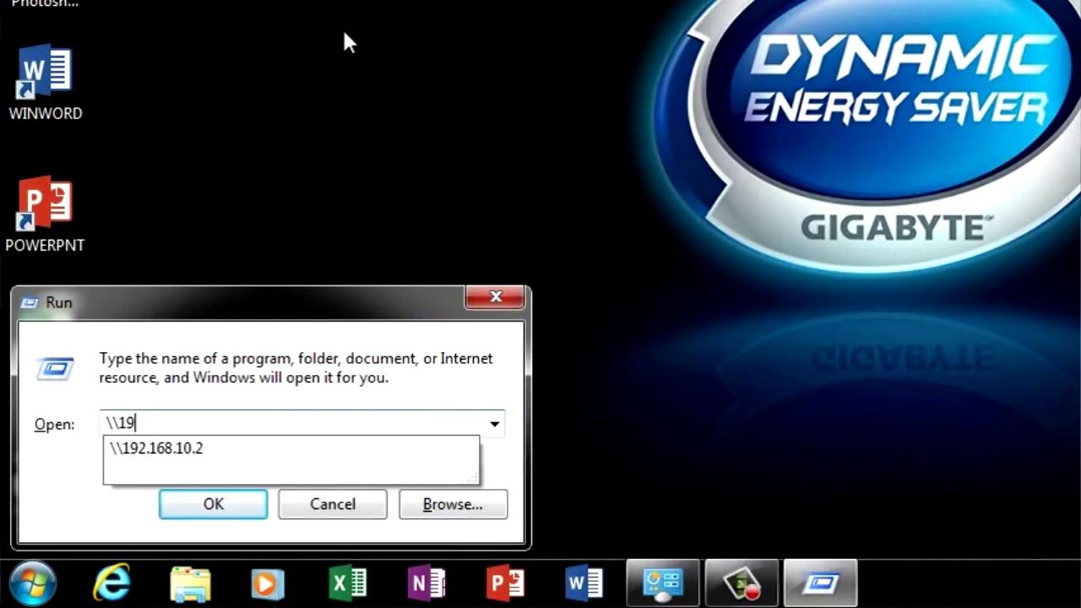
type("2.168.20.")
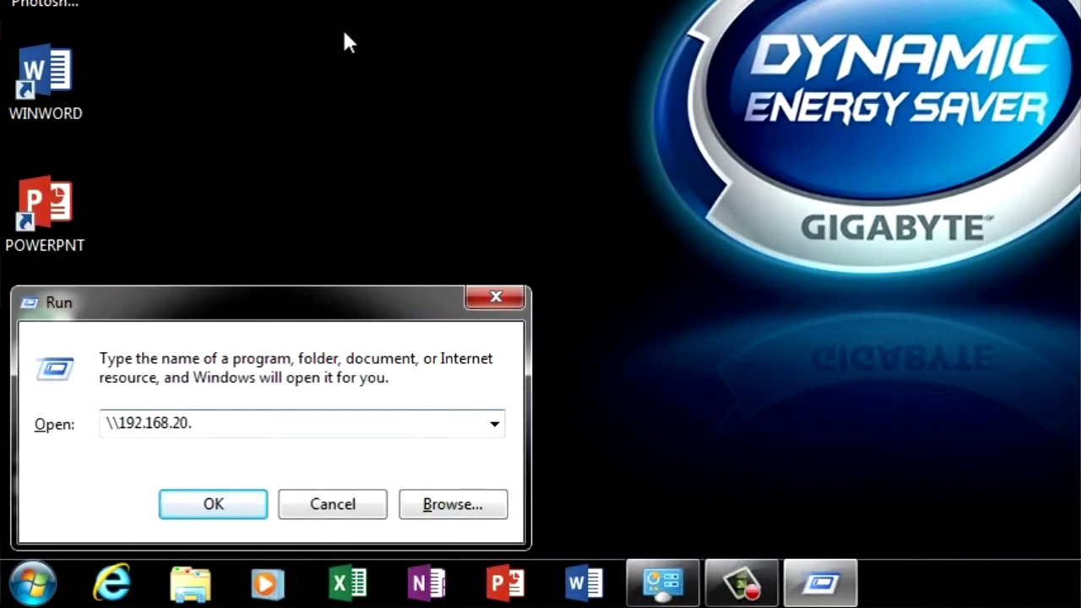
type("50")
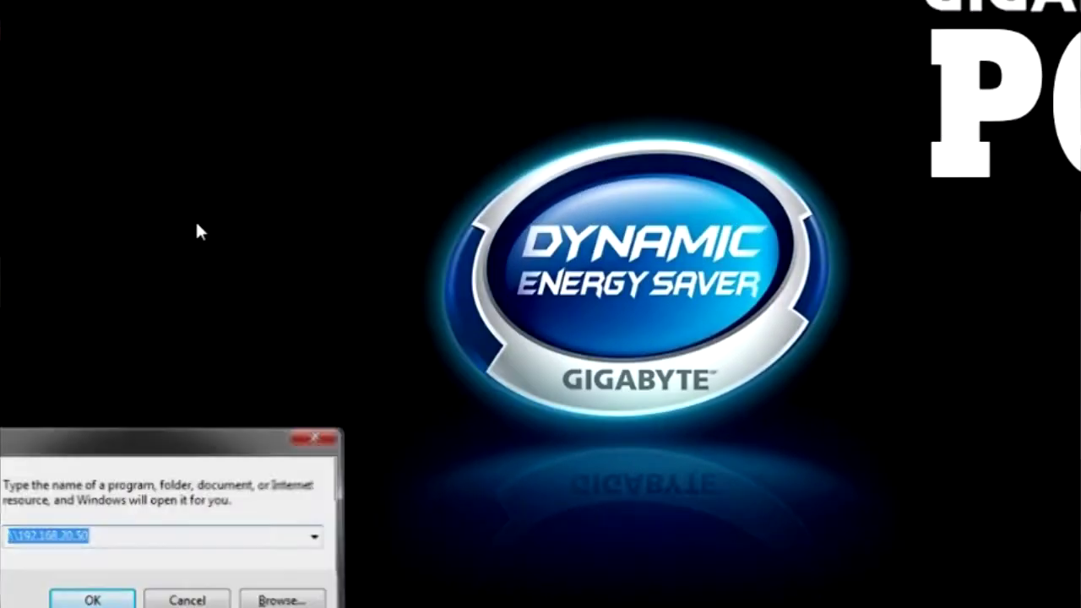
key("Return")
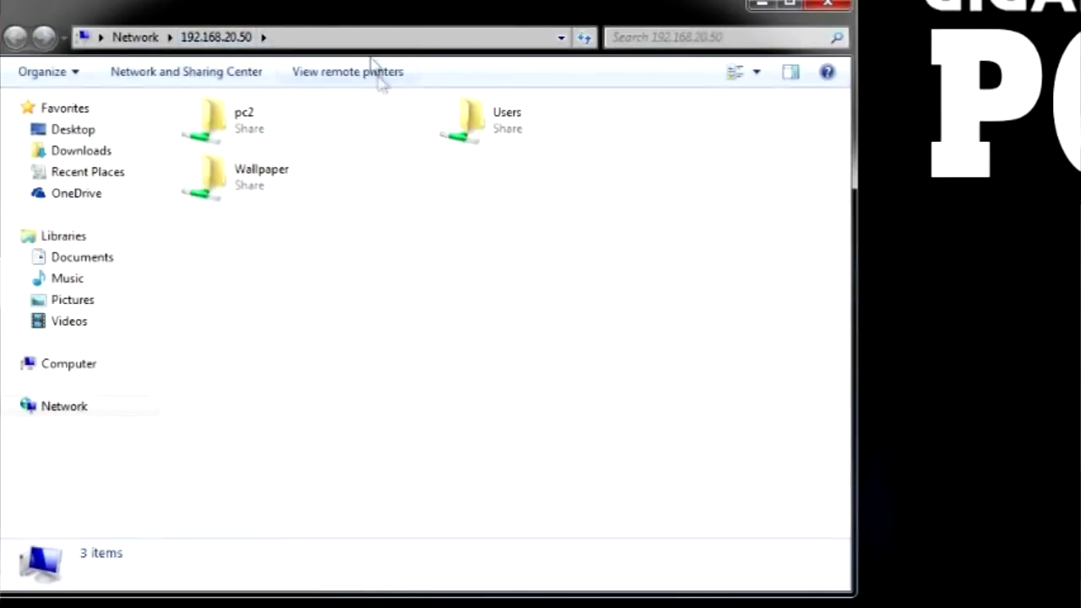
Open the shared Wallpaper folder on 192.168.20.50 and display its contents as thumbnail icons.
left_click_drag(352, 18, 463, 33)
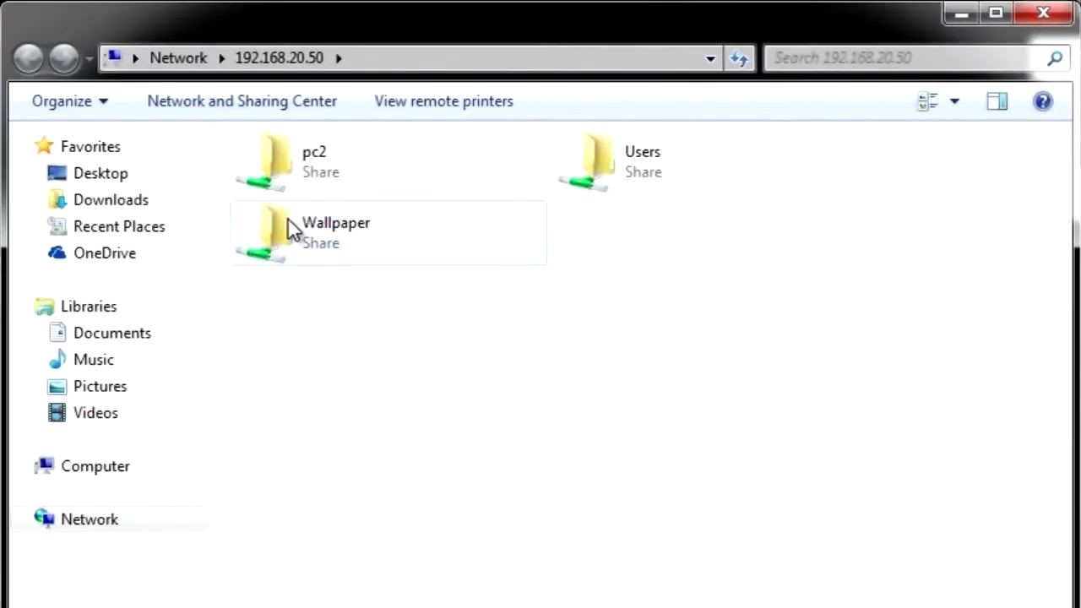
double_click(312, 229)
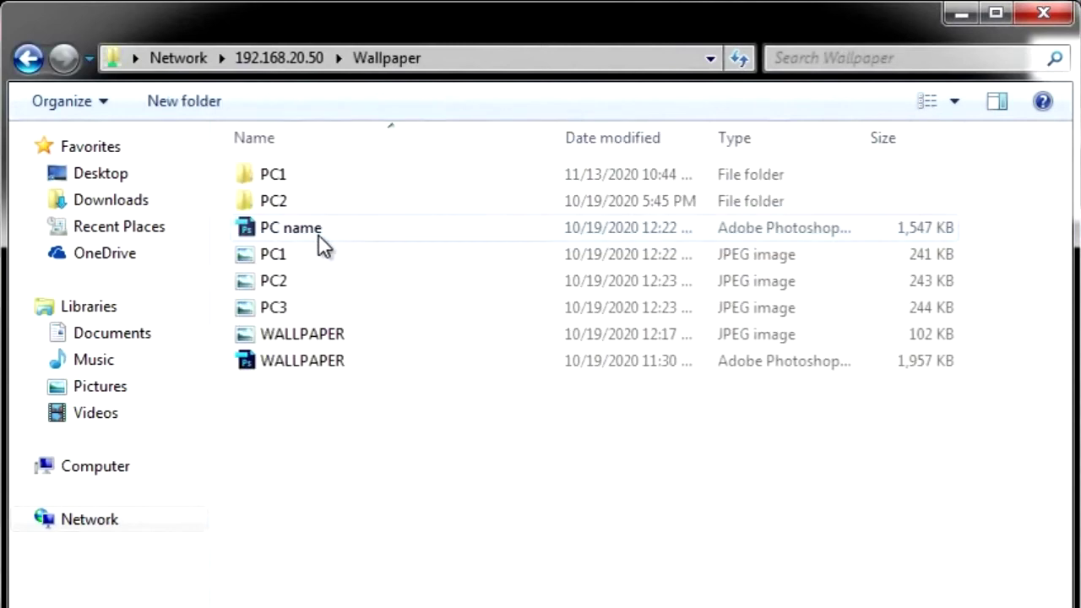
left_click(955, 101)
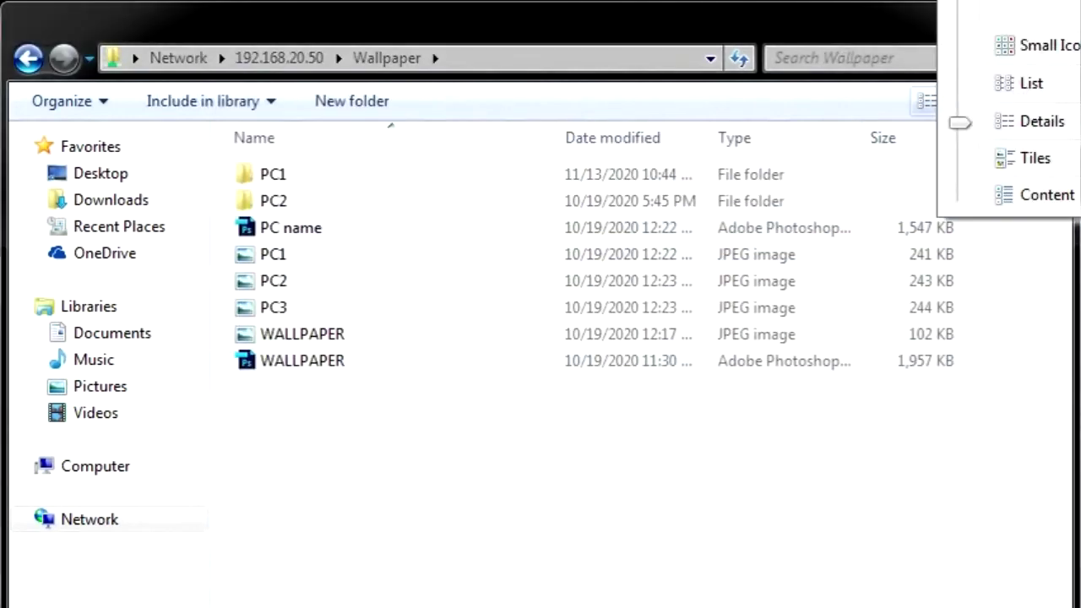
left_click(1034, 0)
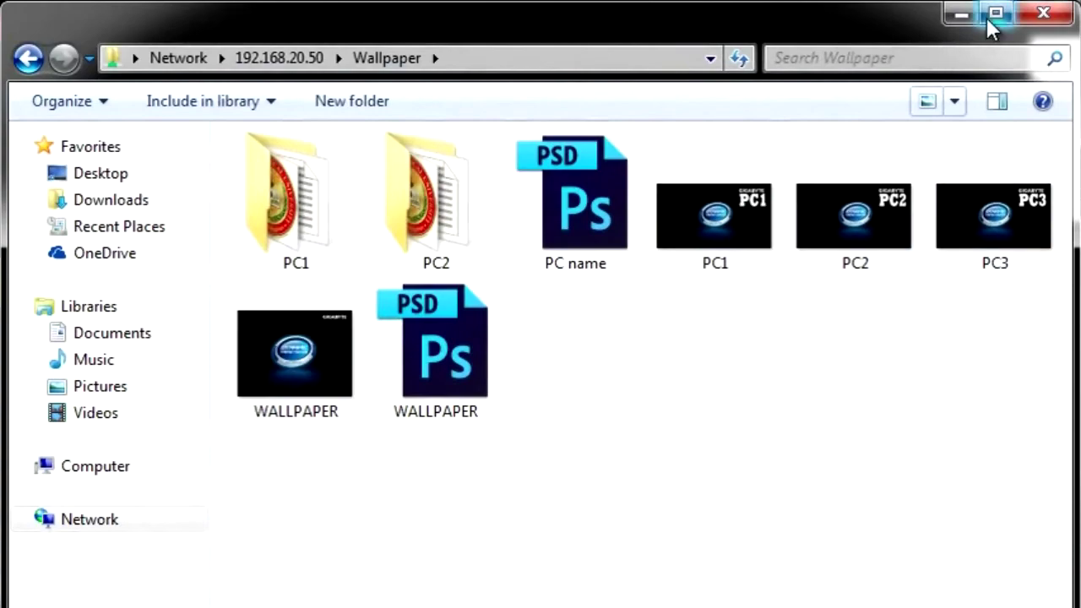
Open the Activity no.1 Word document from the PC2 folder inside the shared Wallpaper folder.
left_click_drag(1061, 415, 79, 122)
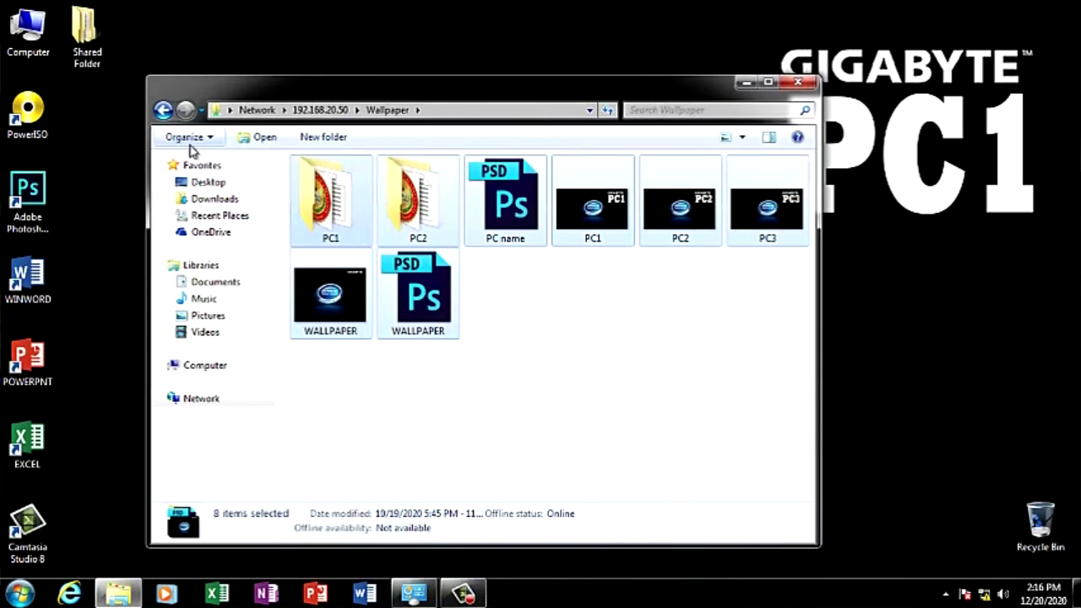
left_click(557, 367)
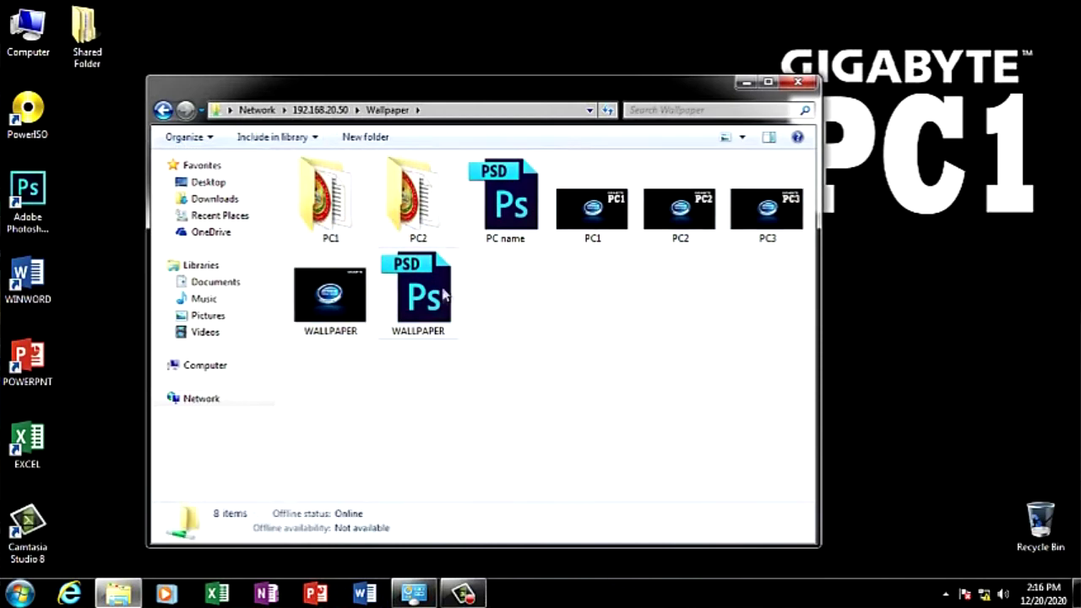
double_click(422, 211)
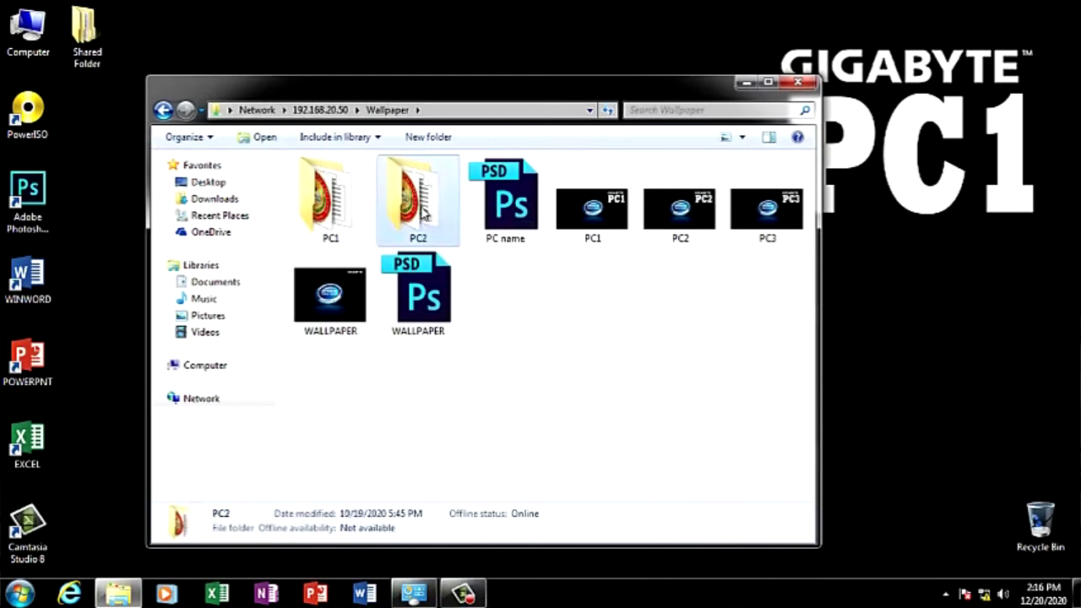
double_click(346, 188)
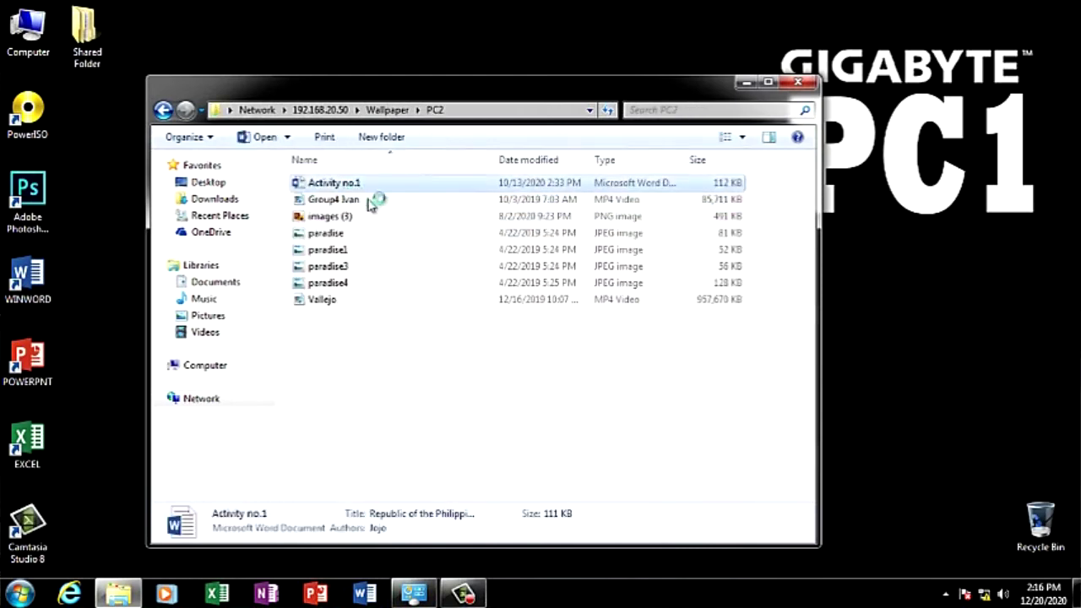
left_click(745, 82)
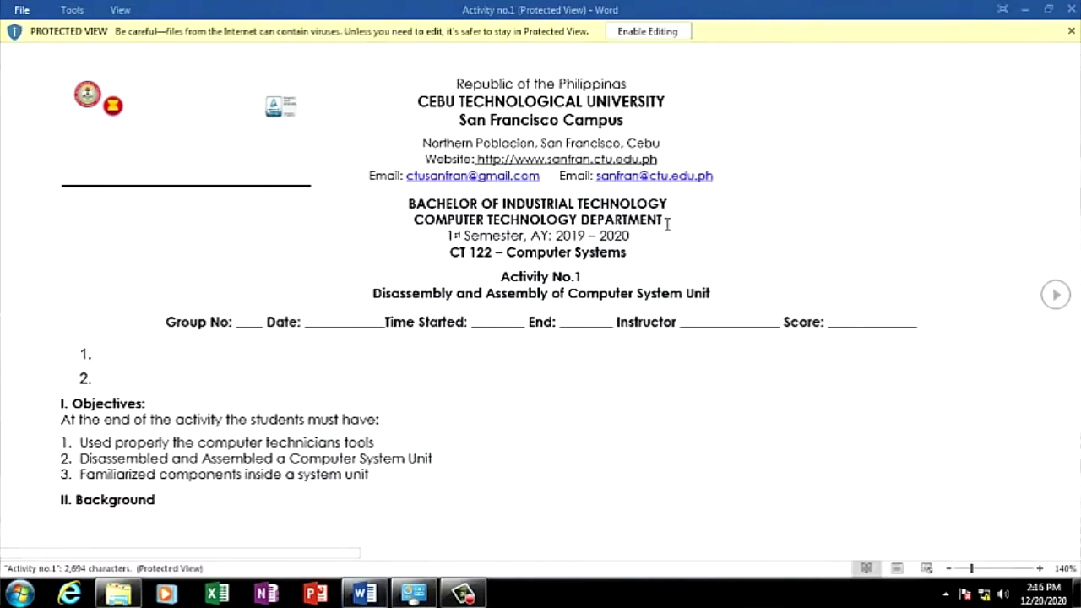
Enable editing for the Activity no.1 document and look through its page.
left_click(633, 31)
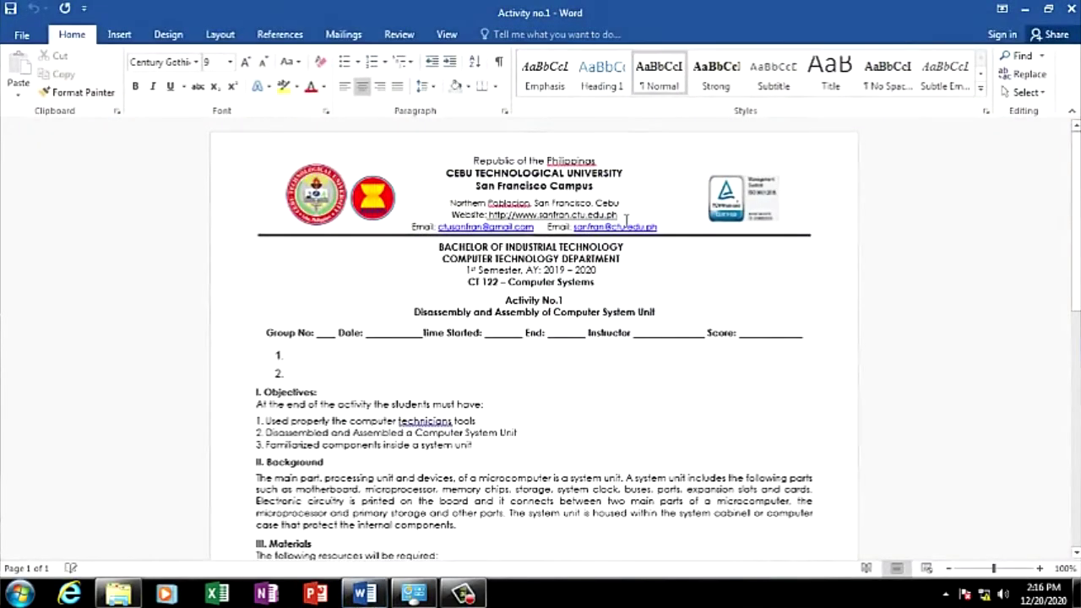
scroll(616, 279, "down", 4)
scroll(613, 306, "up", 4)
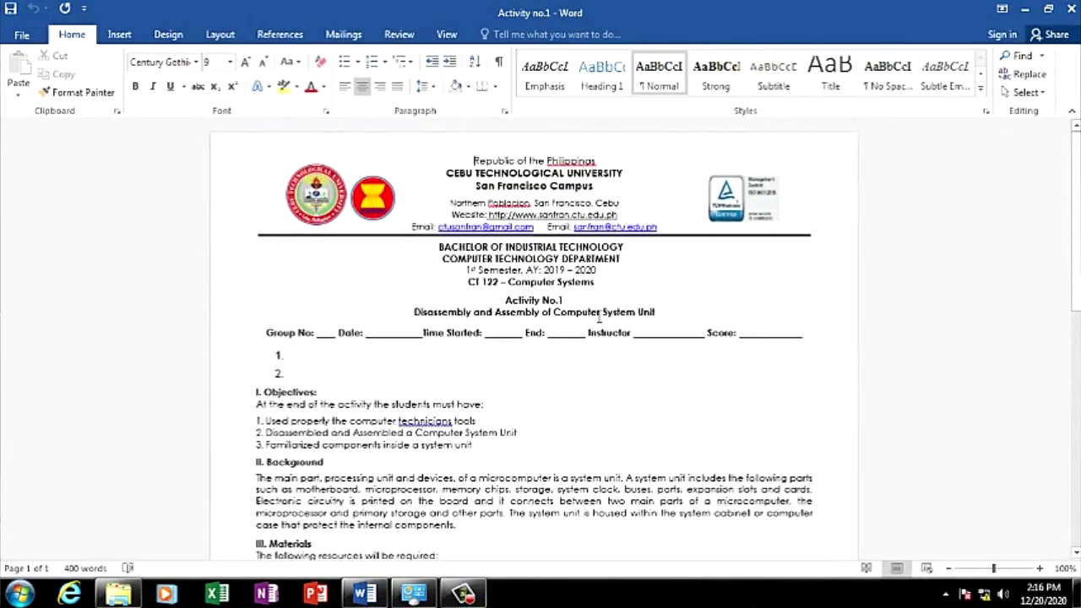
scroll(599, 315, "down", 1)
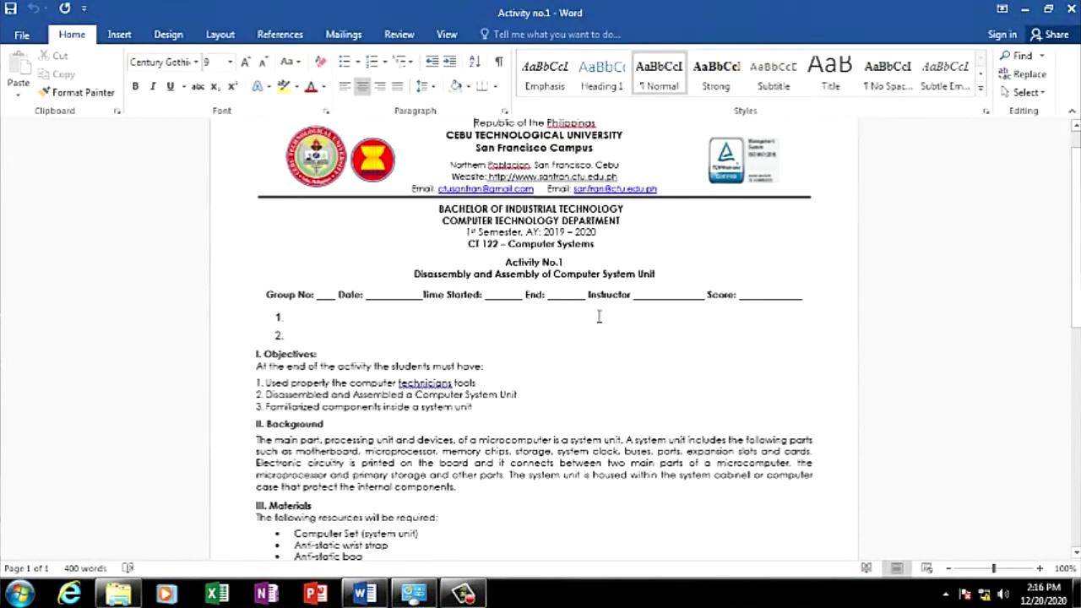
Open the print settings for Activity no.1 and examine the list of available printers.
key("ctrl+p")
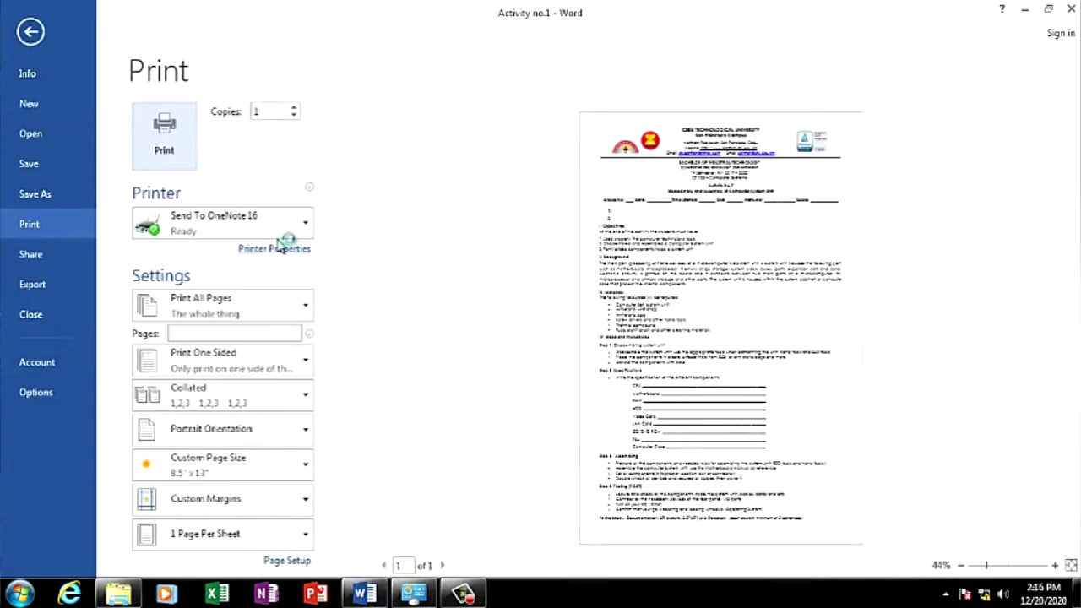
mouse_move(287, 239)
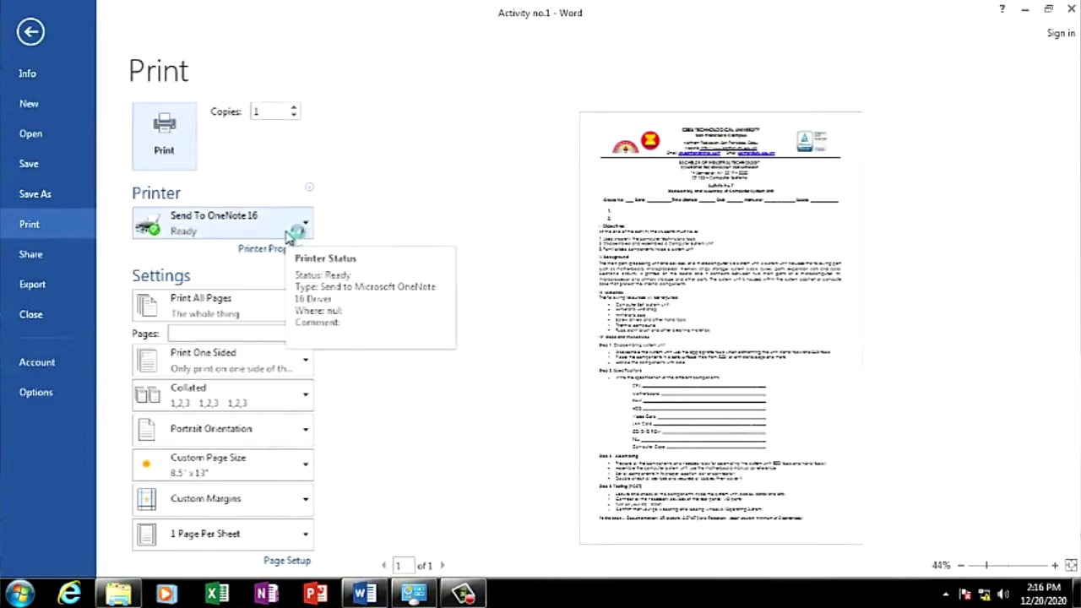
left_click(288, 238)
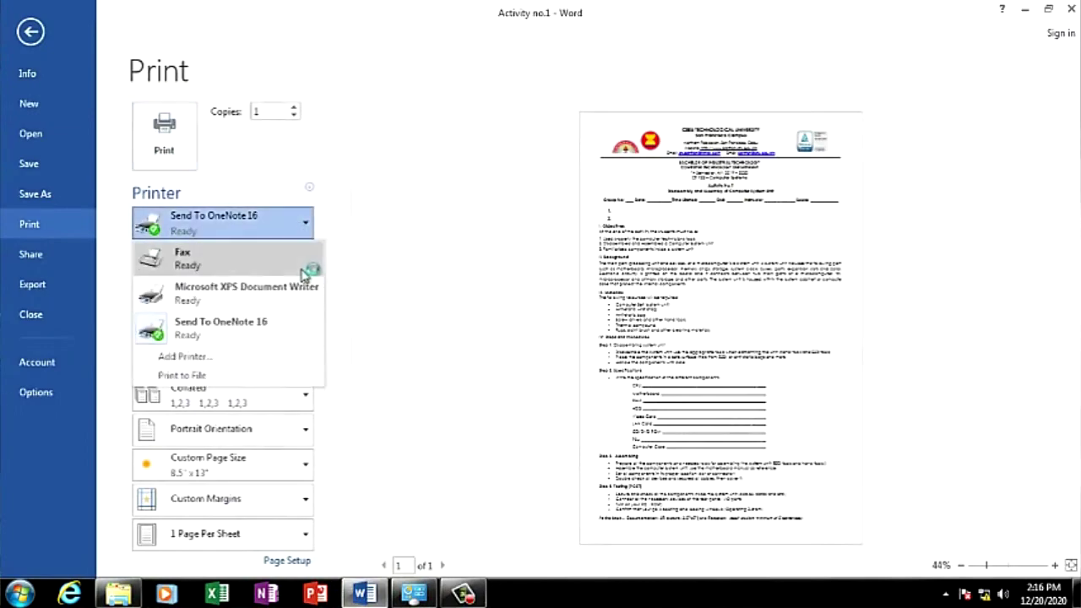
left_click(278, 229)
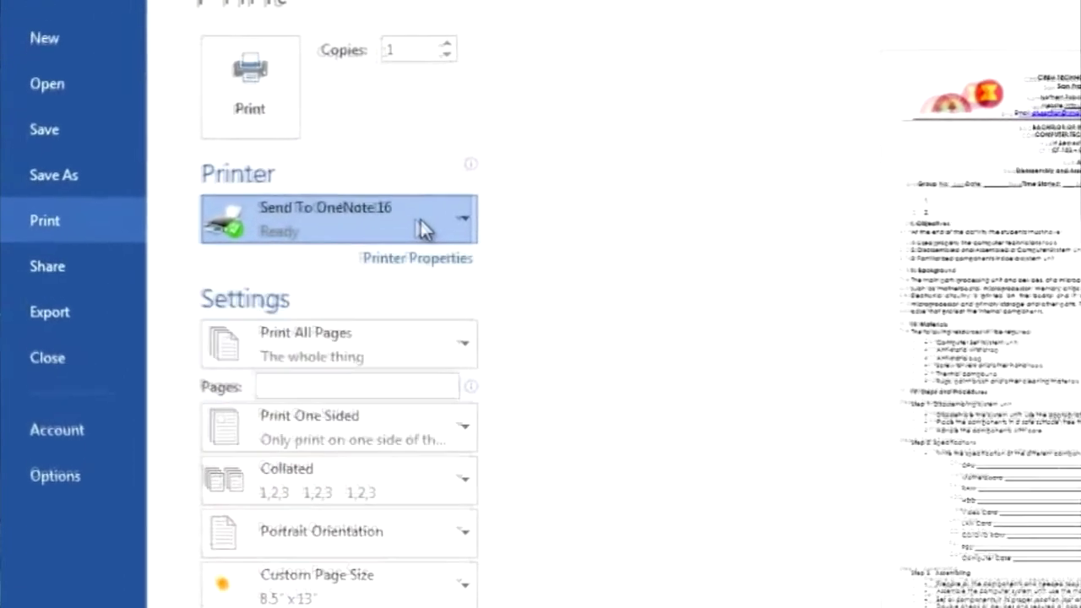
Check the printers available for Activity no.1, then browse the shared items on \\192.168.20.50.
left_click(435, 216)
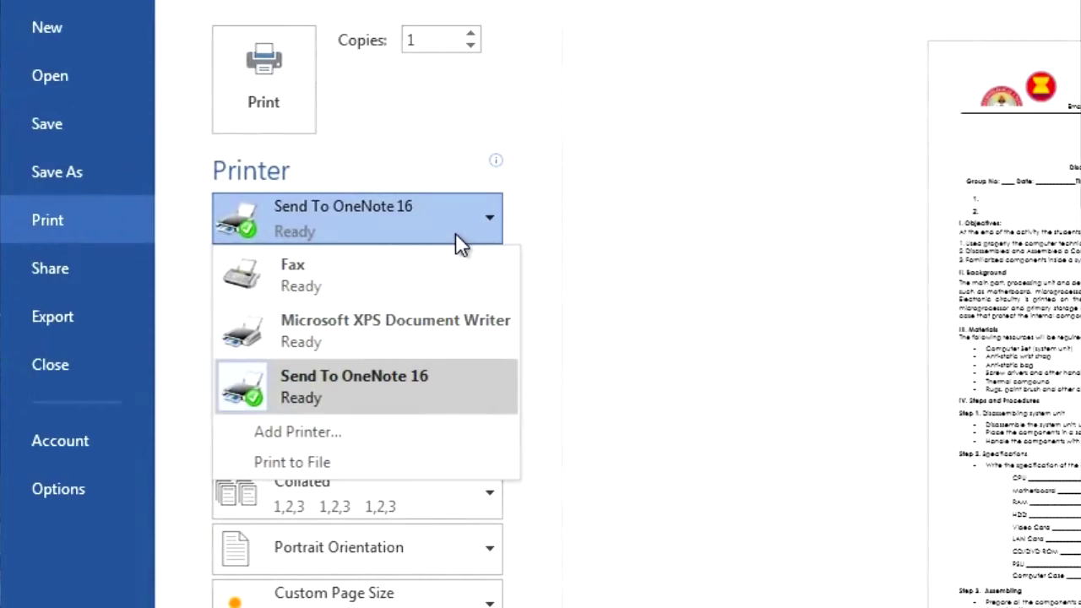
left_click(456, 236)
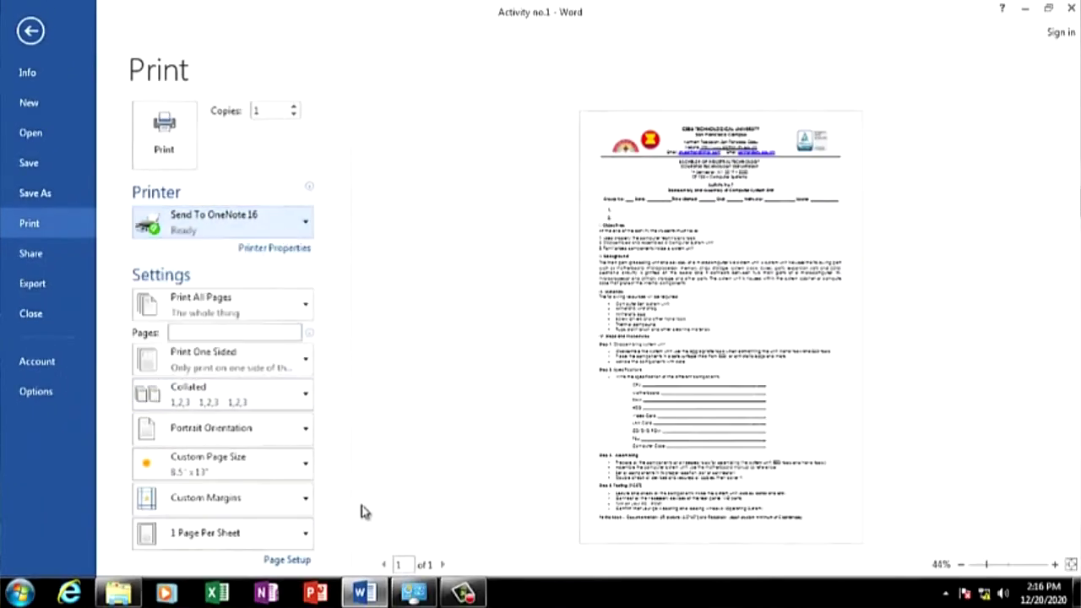
mouse_move(426, 597)
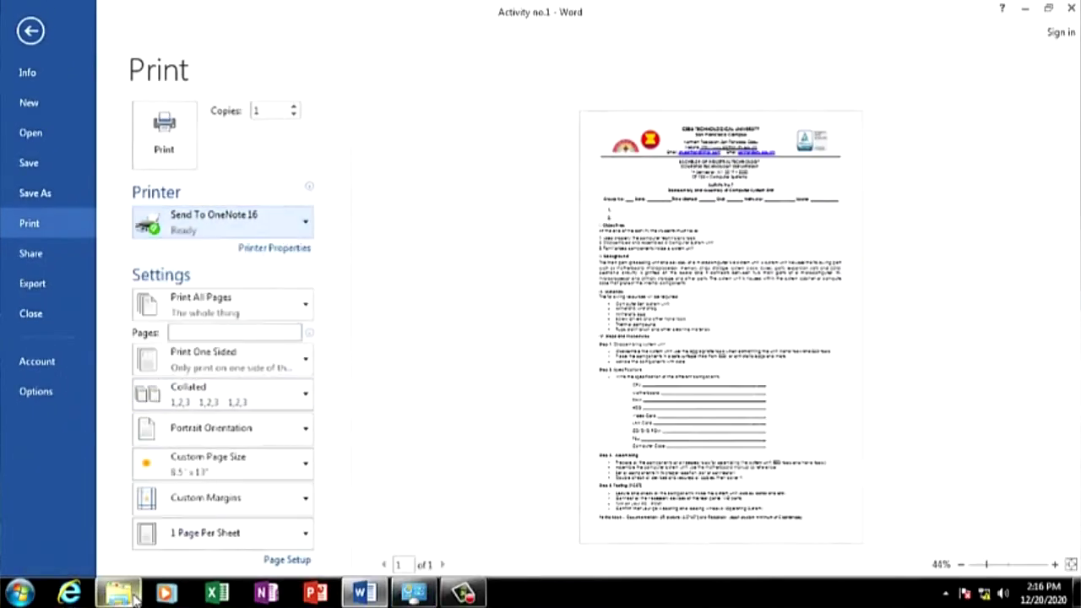
key("super+r")
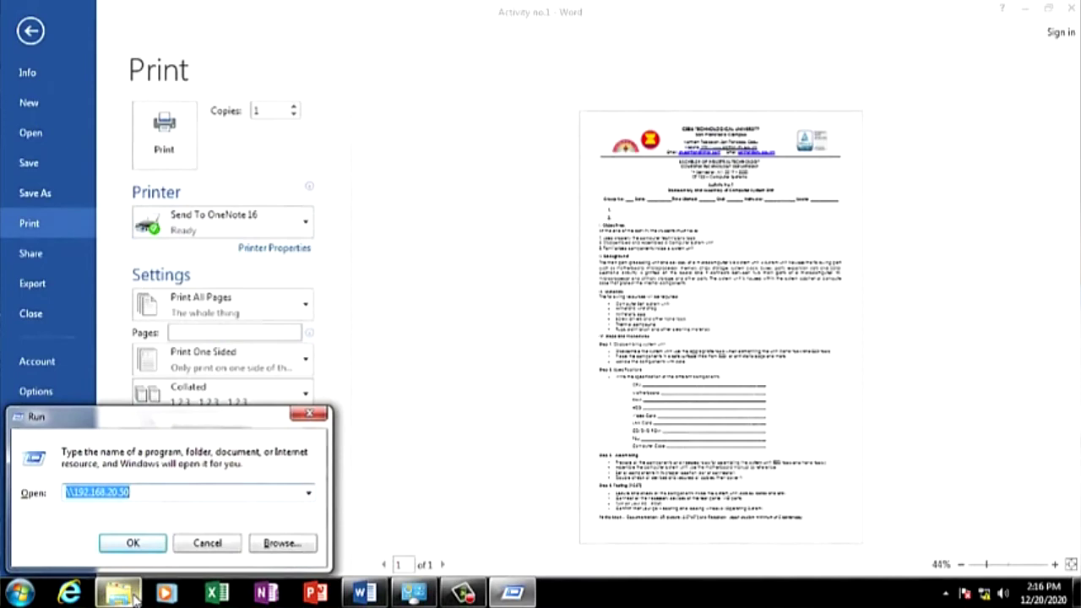
key("Return")
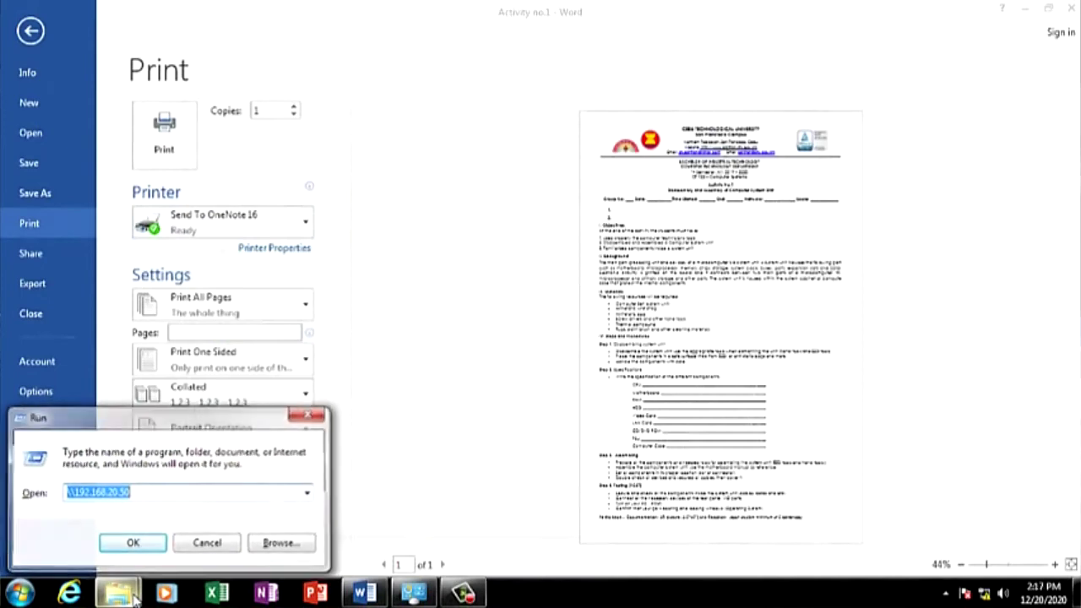
left_click(377, 209)
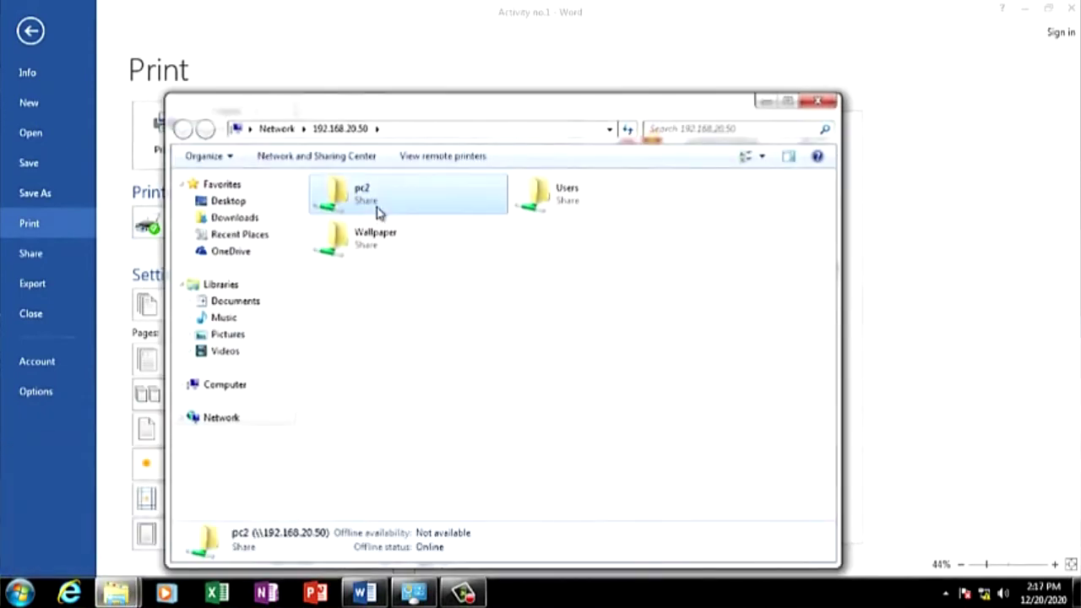
left_click(485, 308)
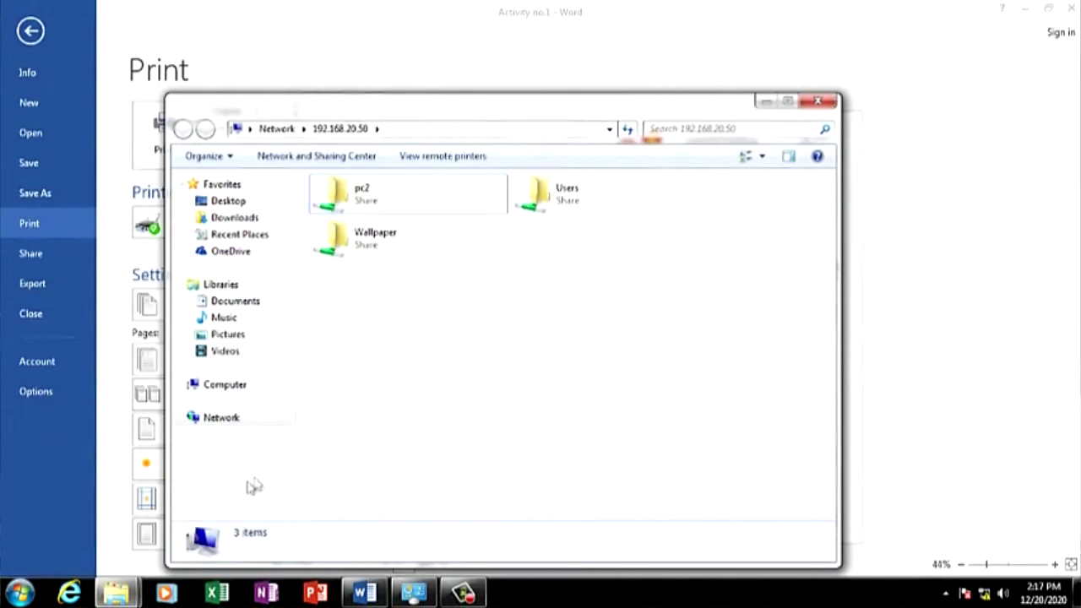
Open Windows Firewall from the System and Security settings of Control Panel, check its state for the network locations, and close it.
left_click(19, 594)
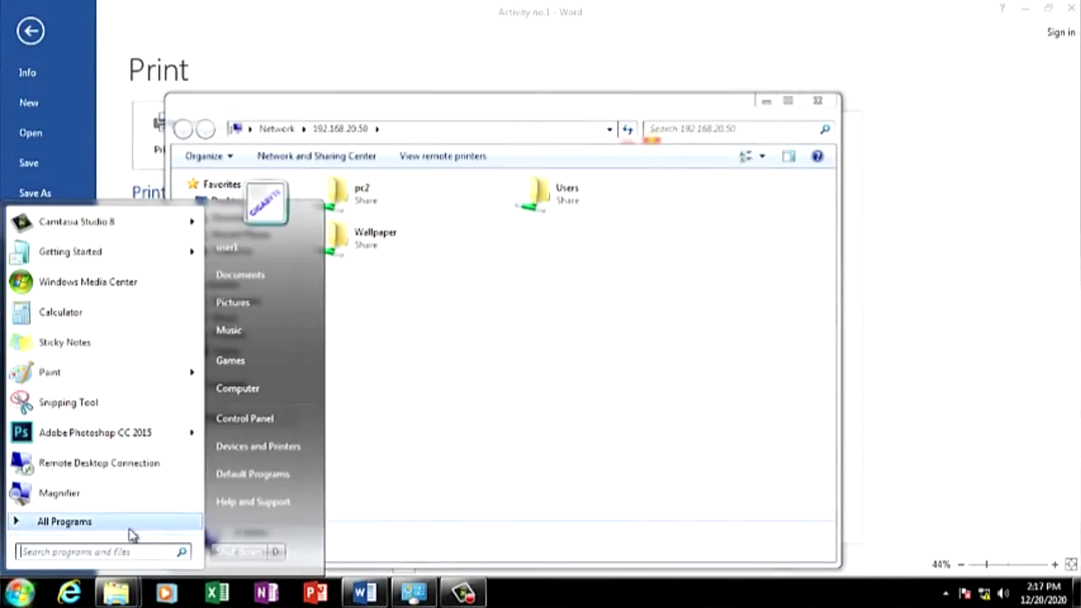
left_click(258, 422)
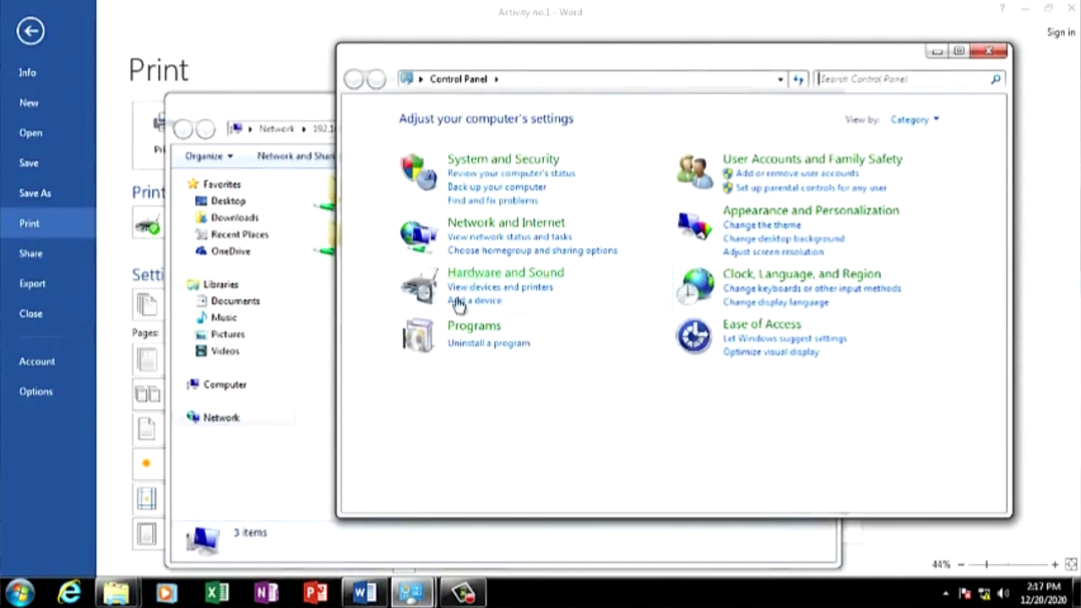
left_click(988, 51)
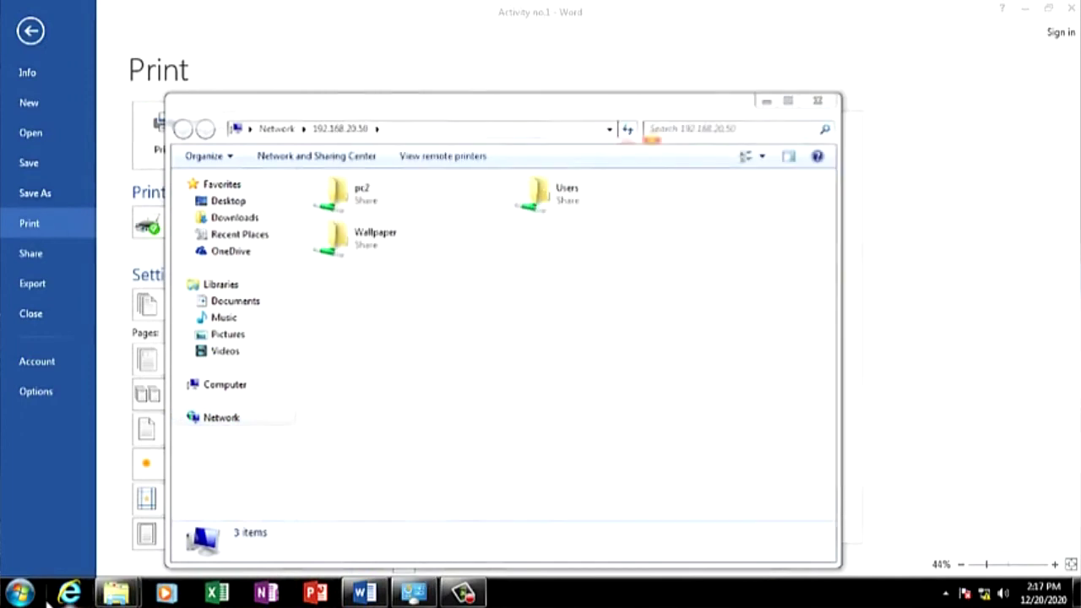
left_click(19, 595)
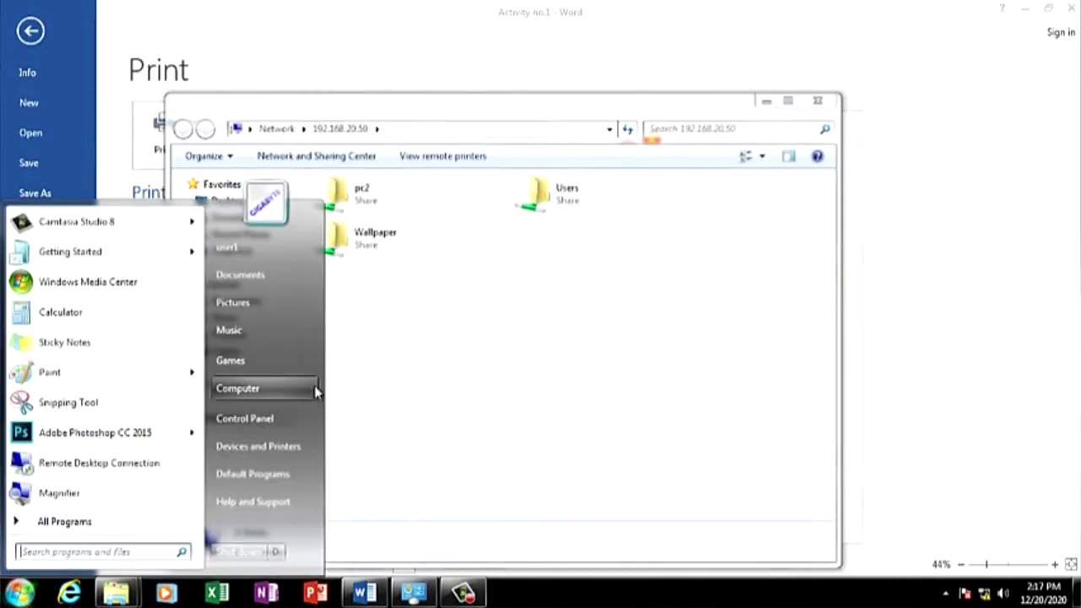
left_click(260, 424)
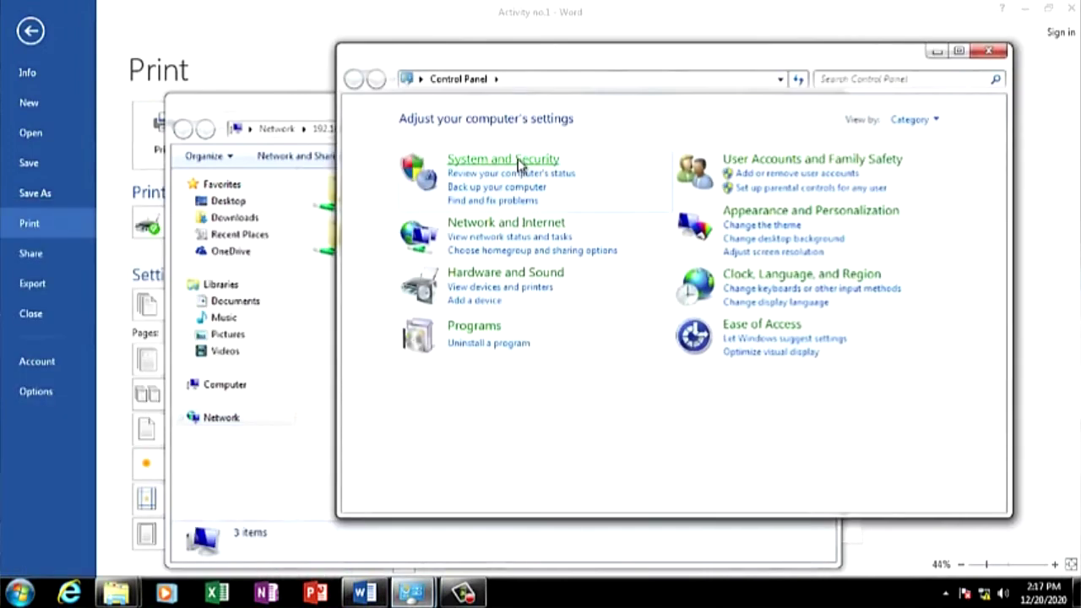
left_click(515, 162)
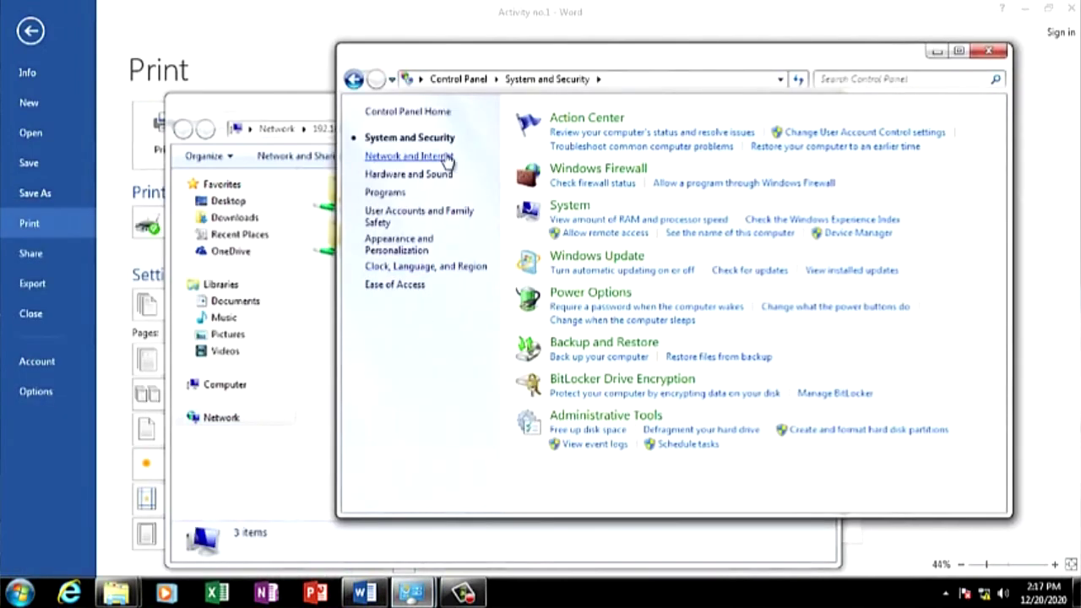
left_click(599, 172)
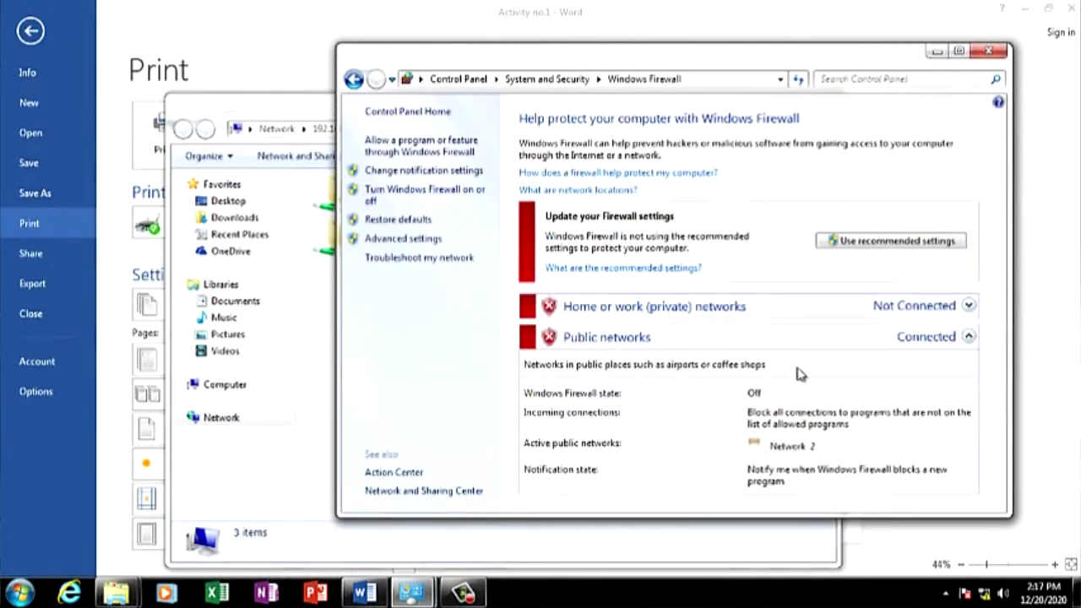
left_click(987, 50)
left_click(549, 369)
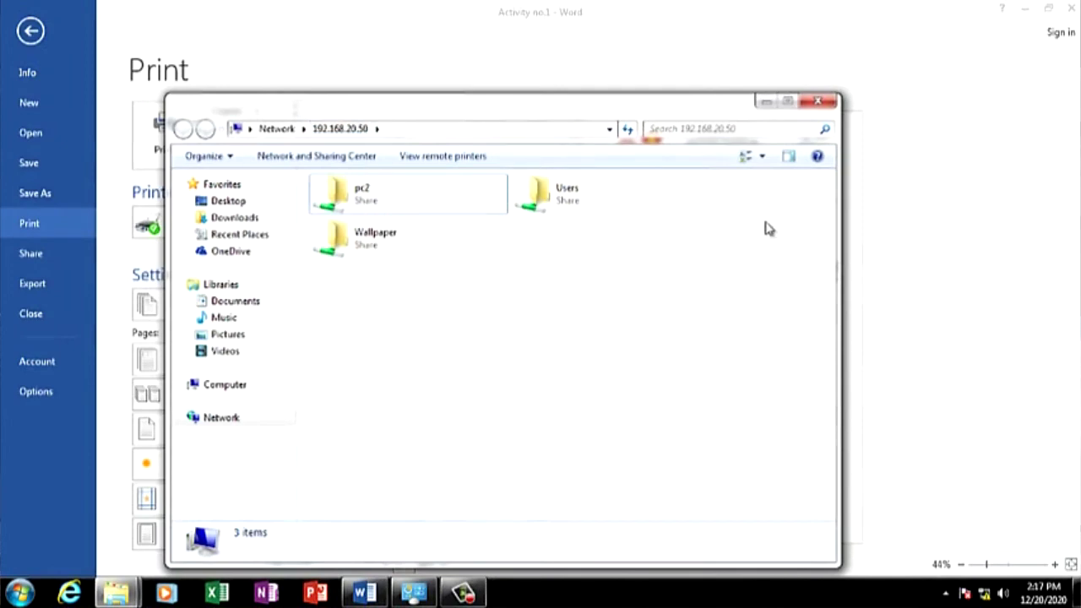
Close the 192.168.20.50 window and open the shared resources of the computer at 192.168.20.100.
left_click(817, 102)
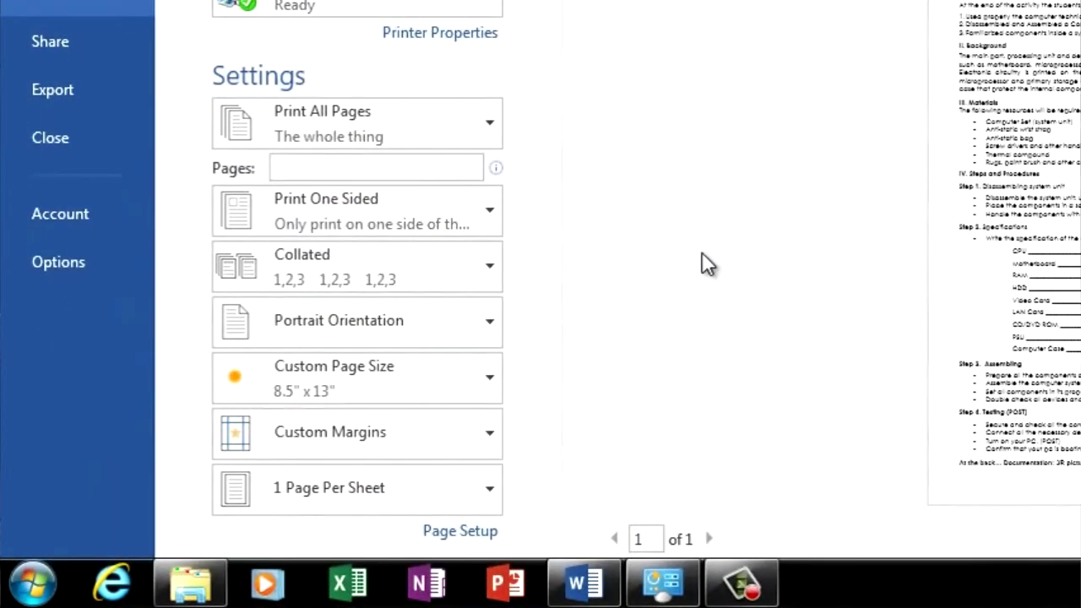
key("super+r")
key("End")
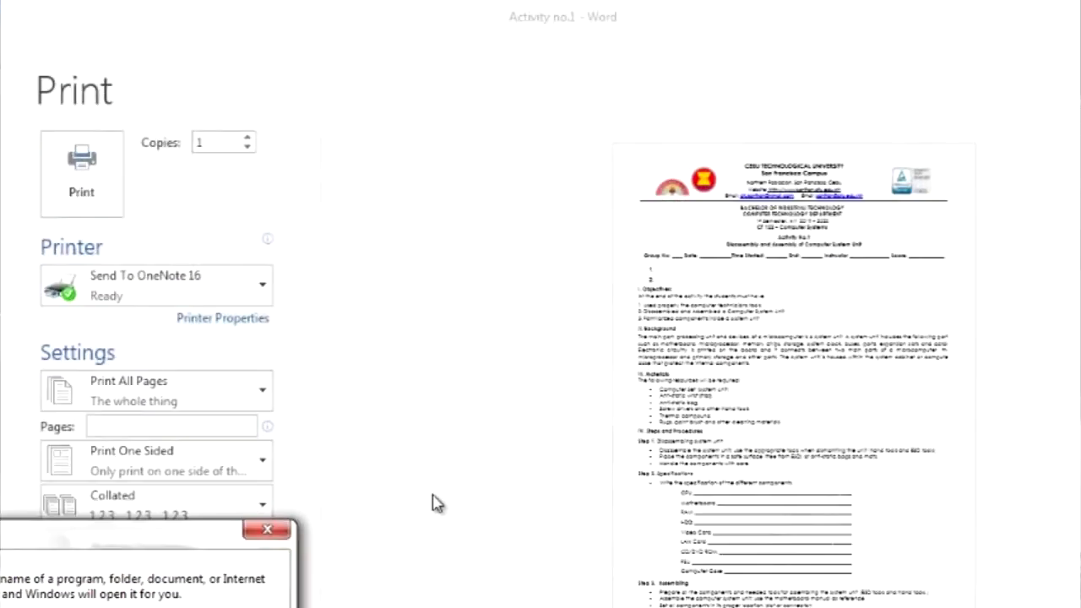
key("Return")
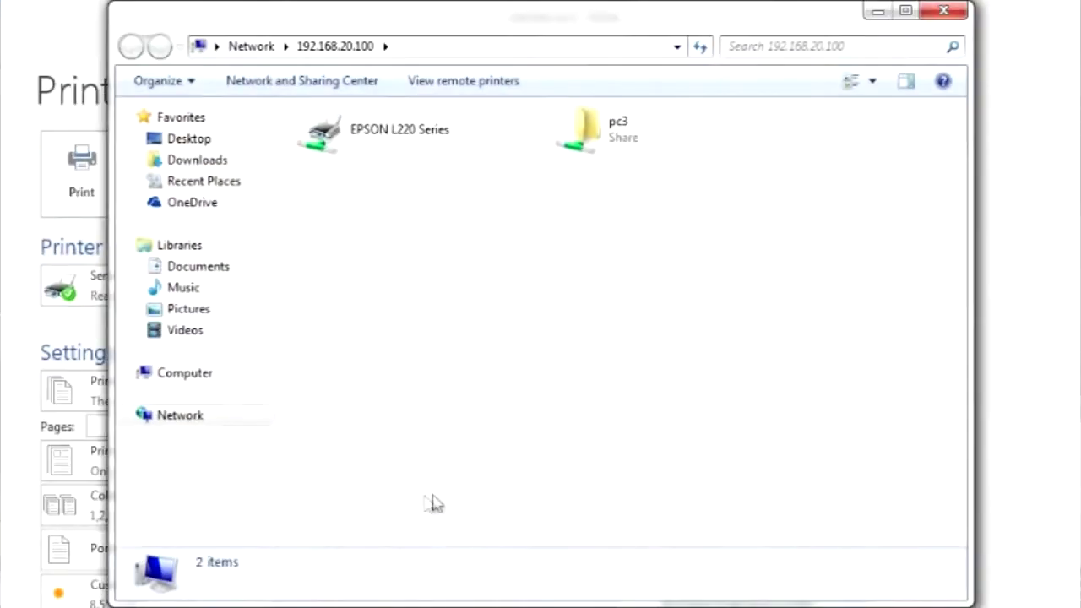
Connect to the shared EPSON L220 Series printer, closing EPSON Status Monitor 3 and the print queue window.
left_click(418, 139)
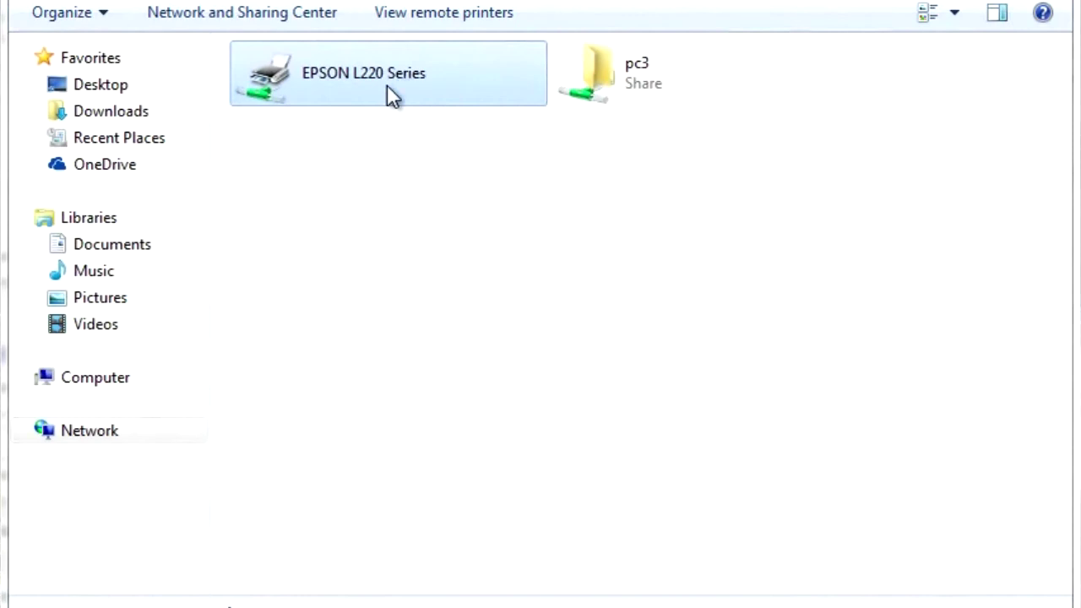
double_click(387, 85)
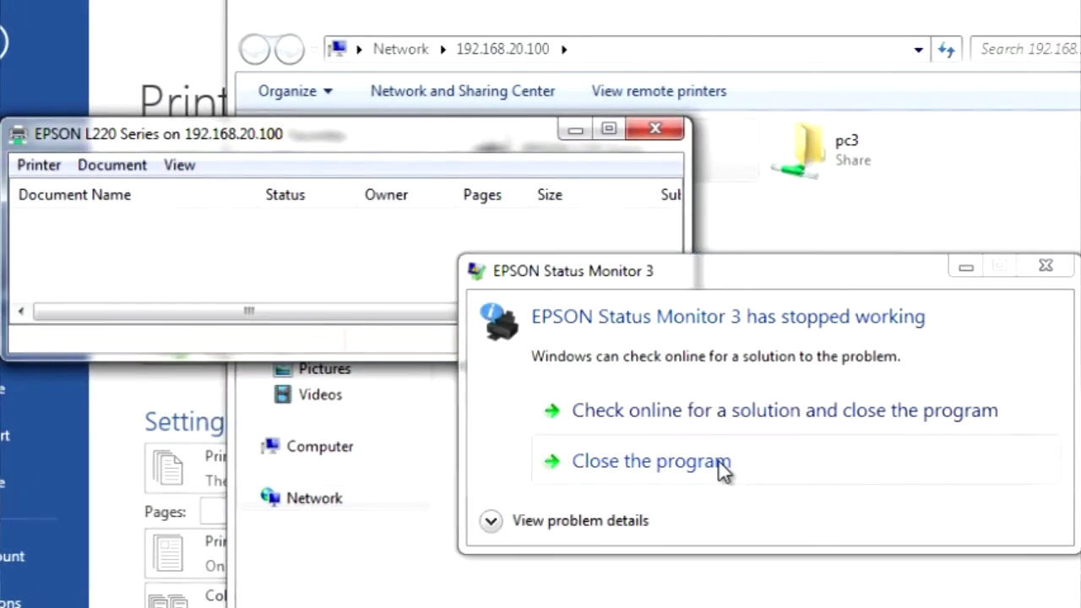
left_click(688, 466)
left_click(514, 107)
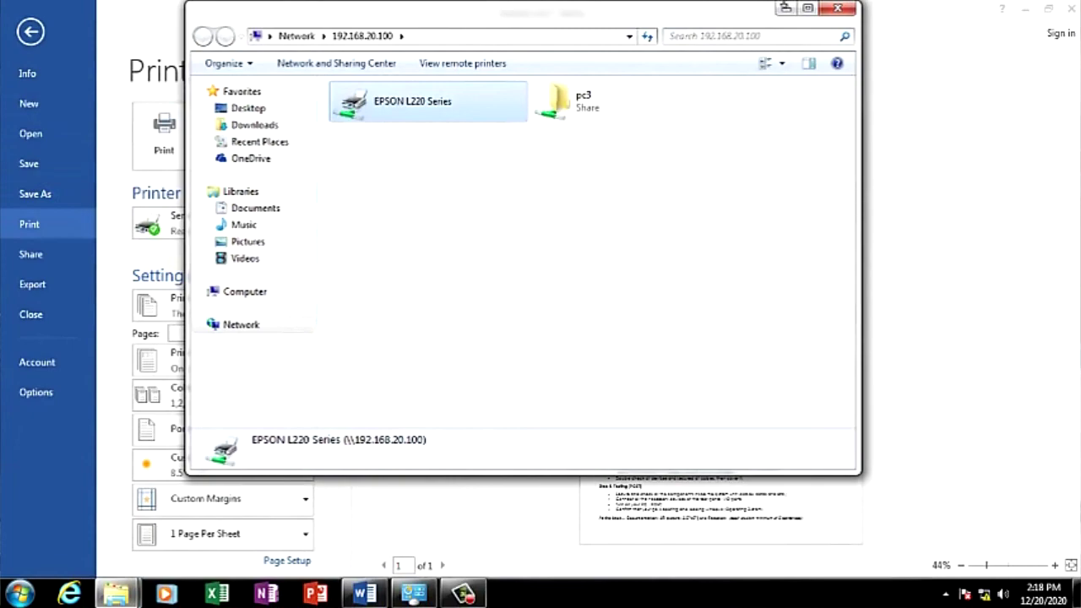
Minimize the network window and choose EPSON L220 Series on 192.168.20.100 as the printer for Activity no.1.
left_click(783, 9)
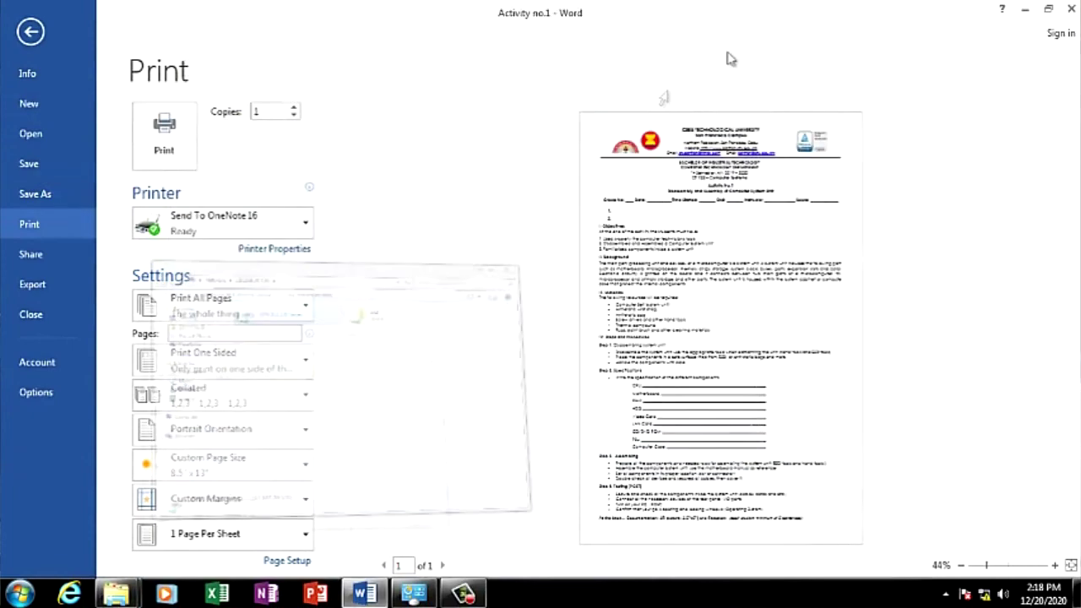
left_click(304, 230)
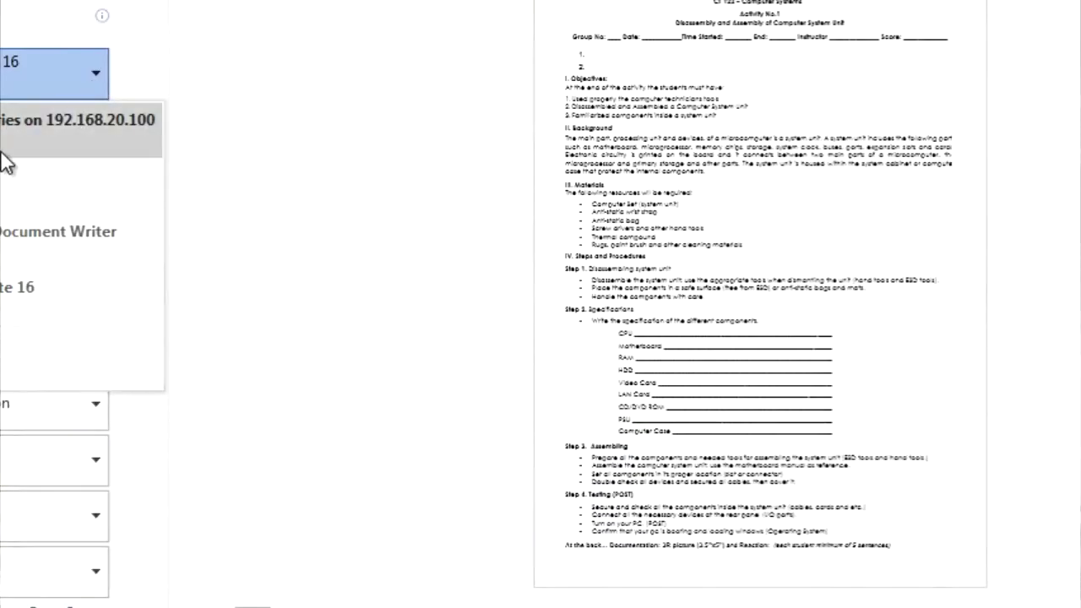
mouse_move(4, 144)
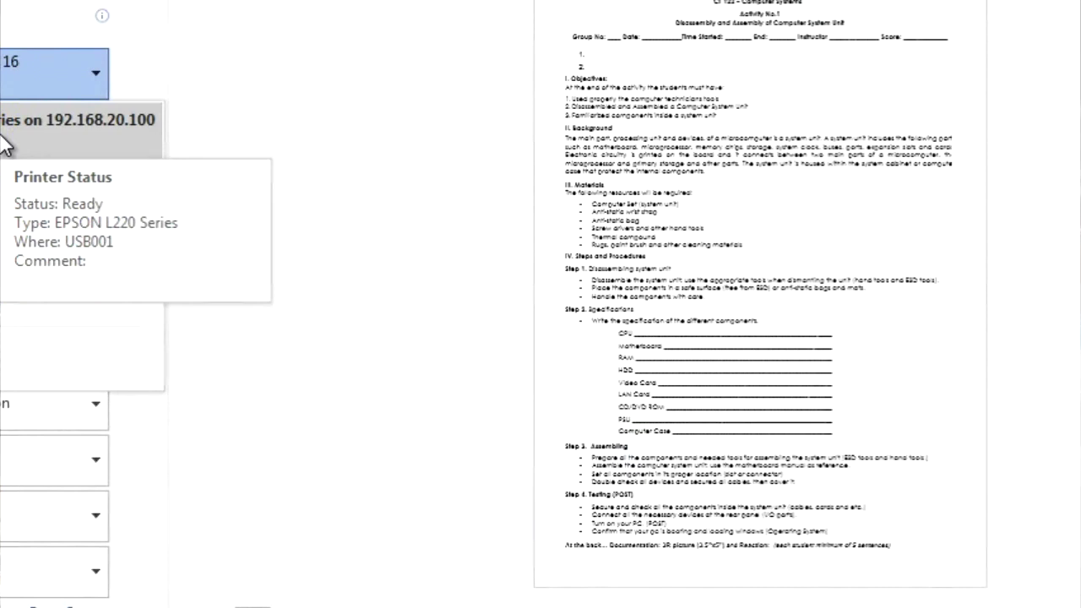
left_click(4, 143)
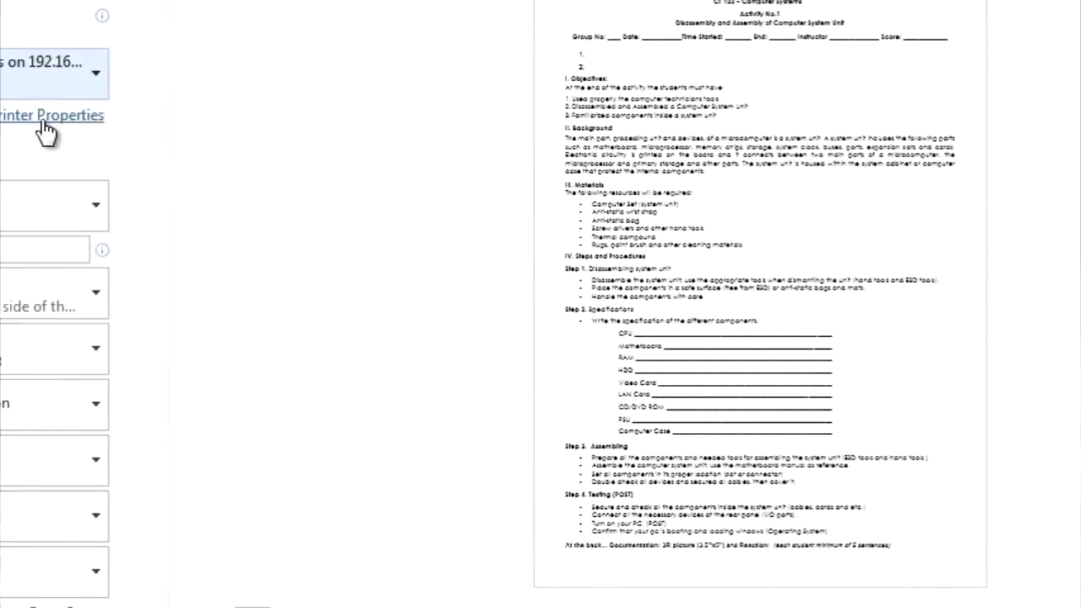
Set the EPSON L220 Series print quality to High and print the Activity no.1 document.
left_click(44, 124)
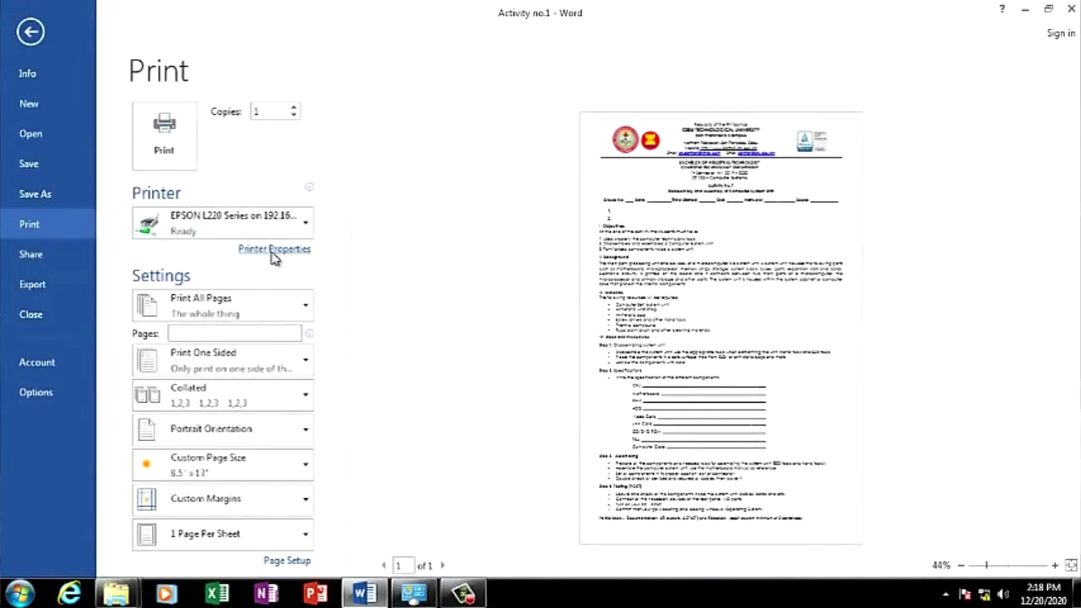
left_click(336, 184)
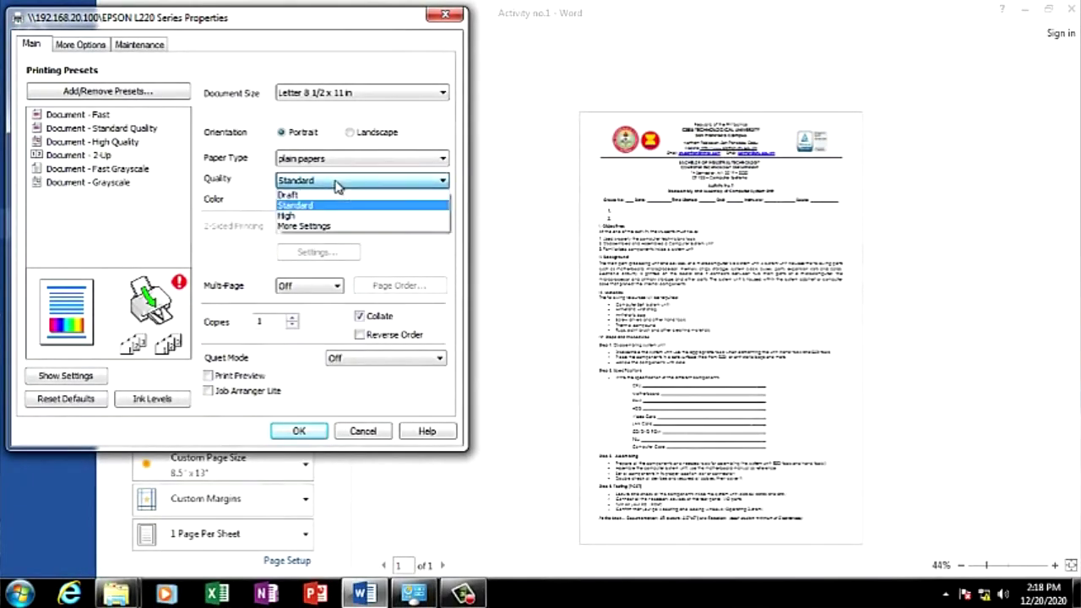
left_click(285, 216)
left_click(304, 431)
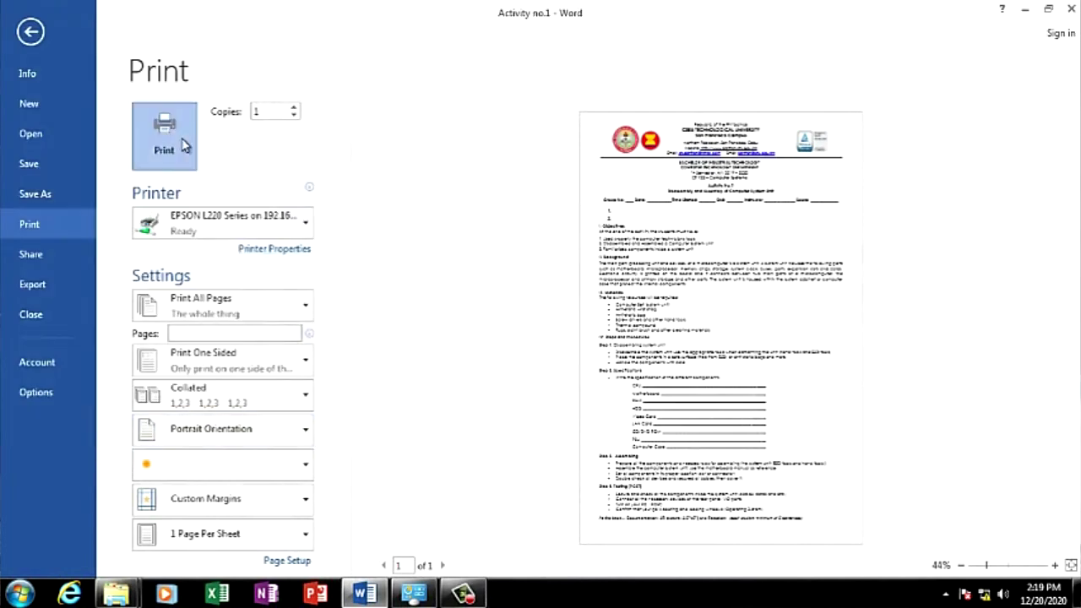
left_click(166, 137)
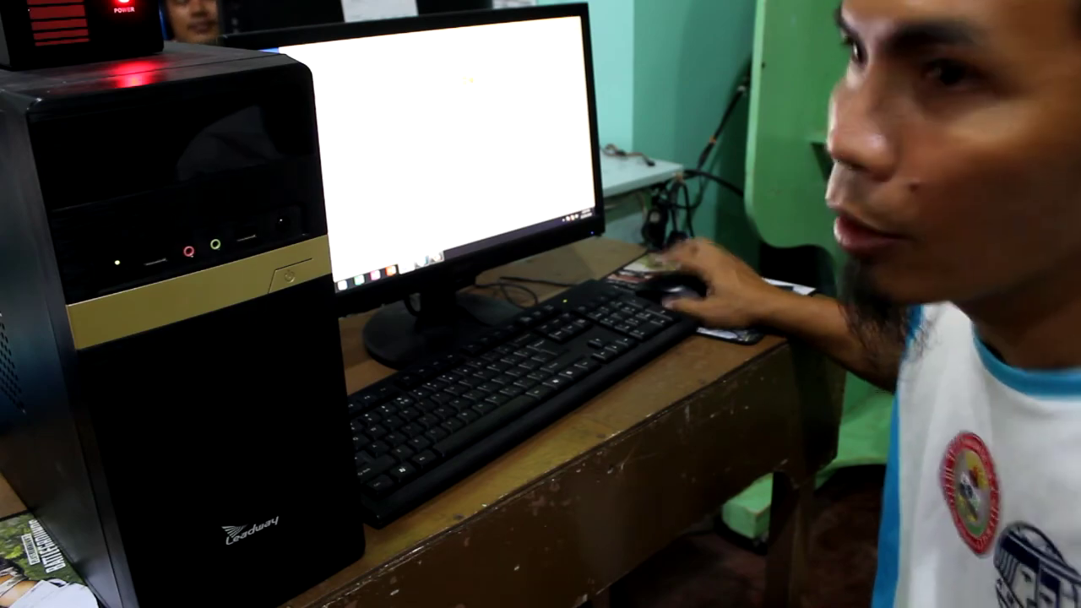